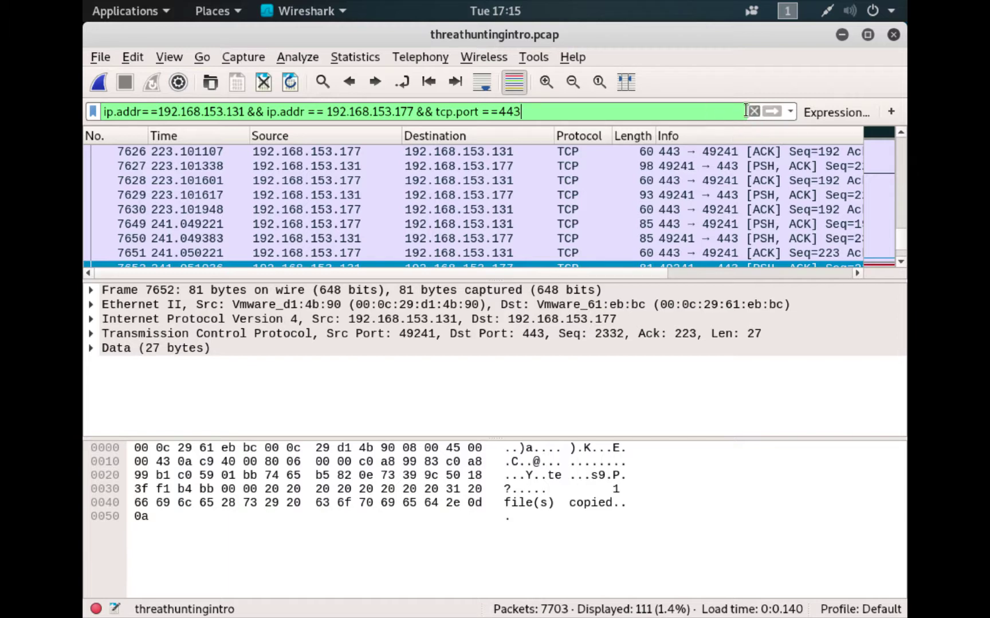
Step: Replace the display filter with the saved filter ip.addr==192.168.153.131 && ip.addr == 192.168.153.177 && tcp.port ==8080 and apply it
{"action": "left_click", "coordinate": [753, 111]}
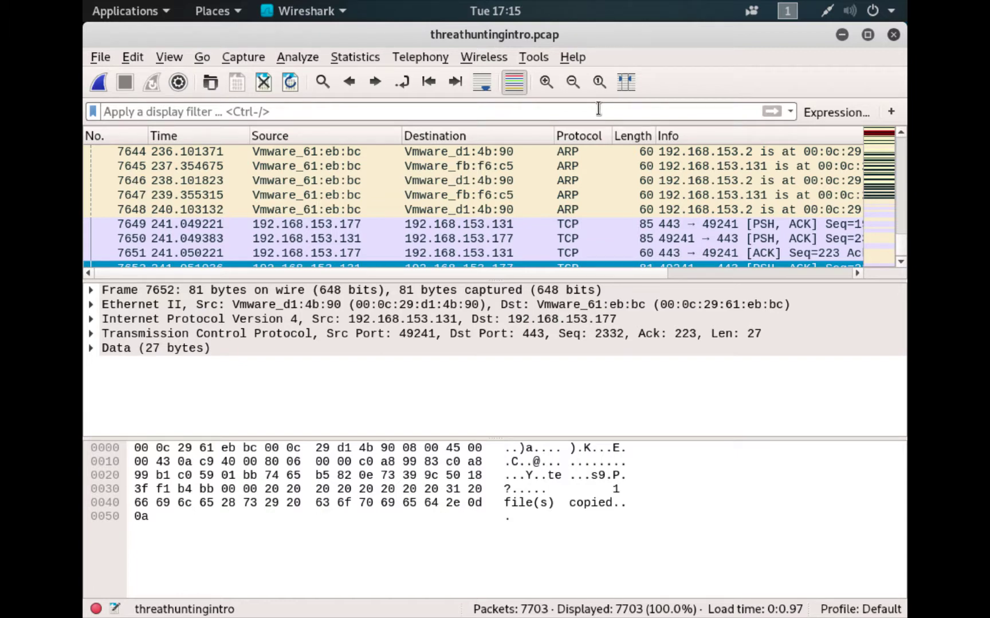
{"action": "left_click", "coordinate": [790, 112]}
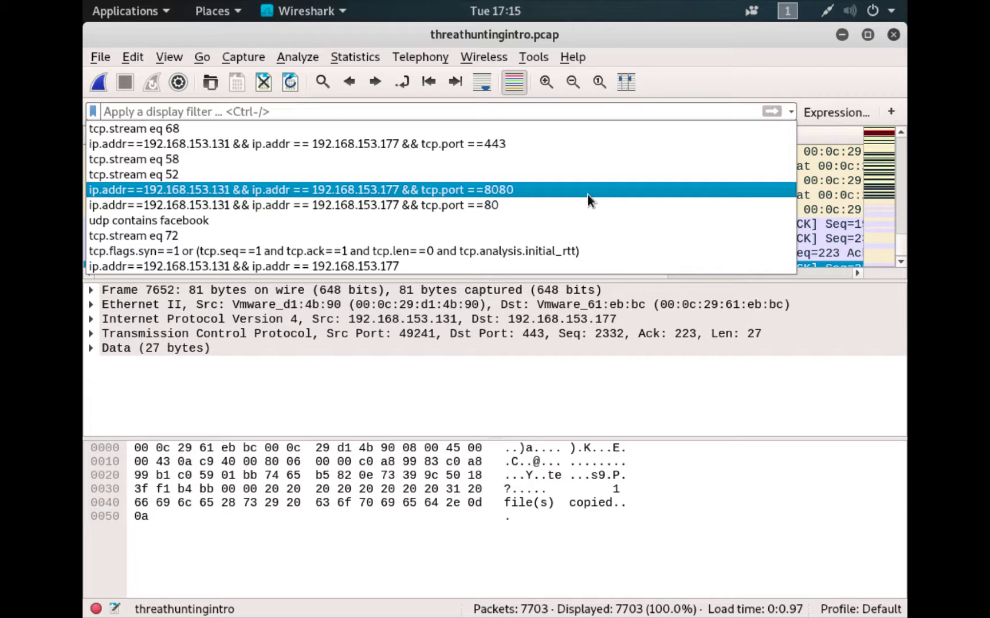
{"action": "left_click", "coordinate": [587, 197]}
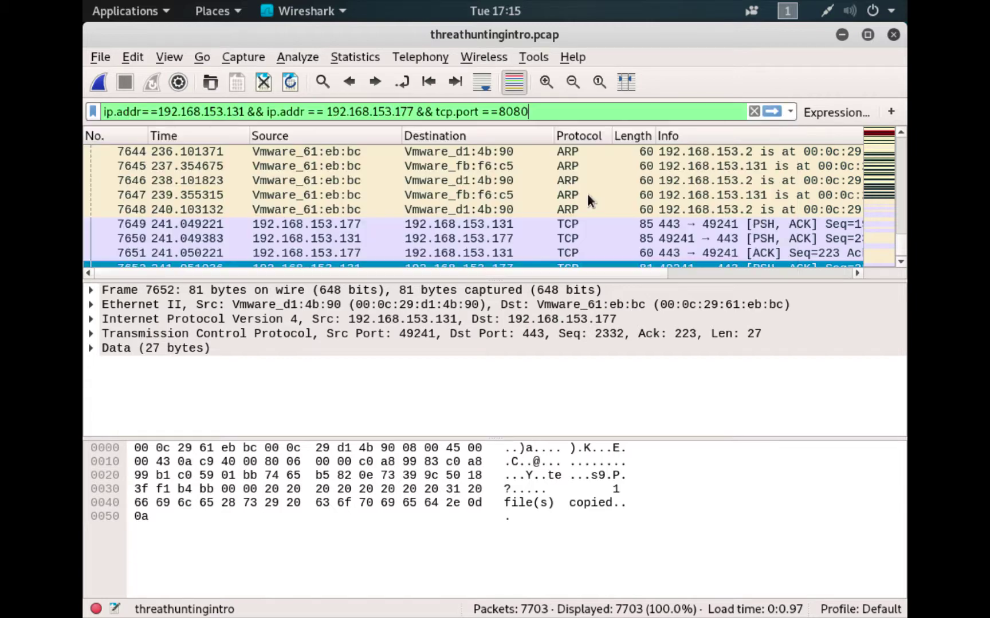
{"action": "left_click", "coordinate": [770, 112]}
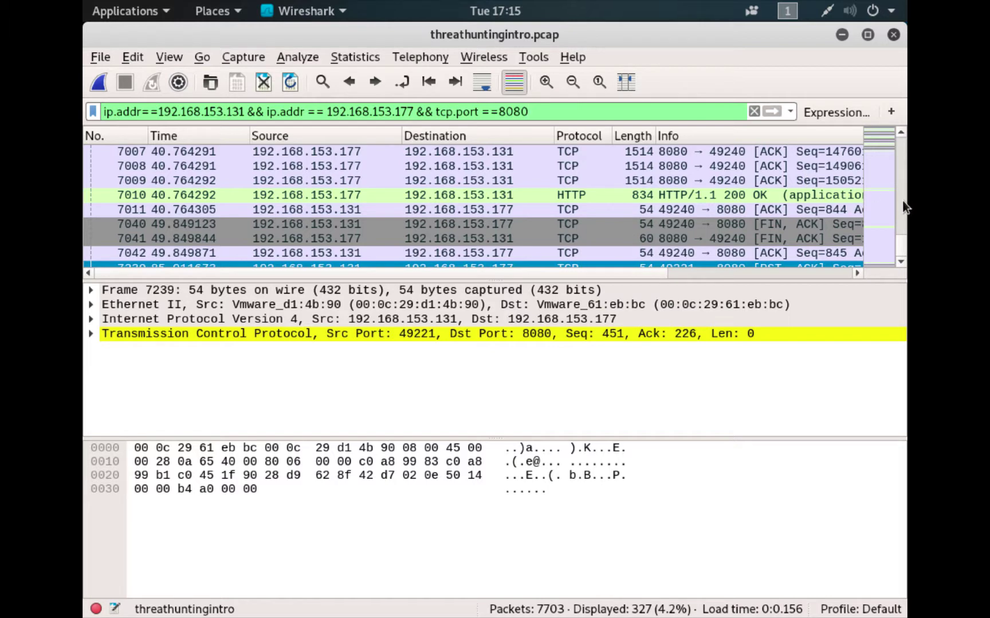
Step: Inspect the port 8080 packets from the start of the capture, including the GET / and first GET /Exploit.jar requests
{"action": "left_click", "coordinate": [751, 237]}
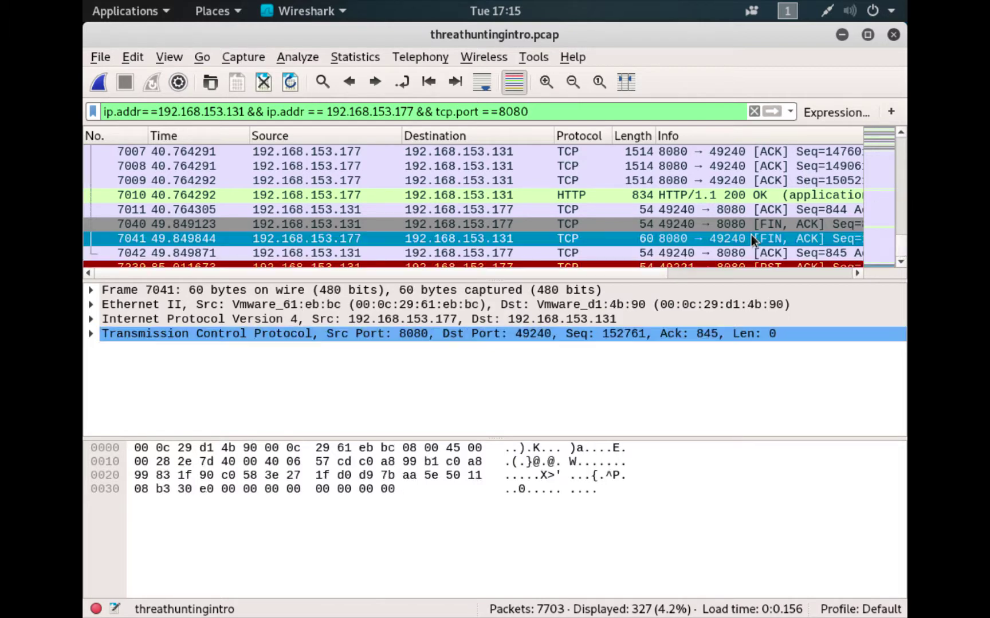
{"action": "left_click", "coordinate": [720, 197]}
{"action": "left_click", "coordinate": [689, 179]}
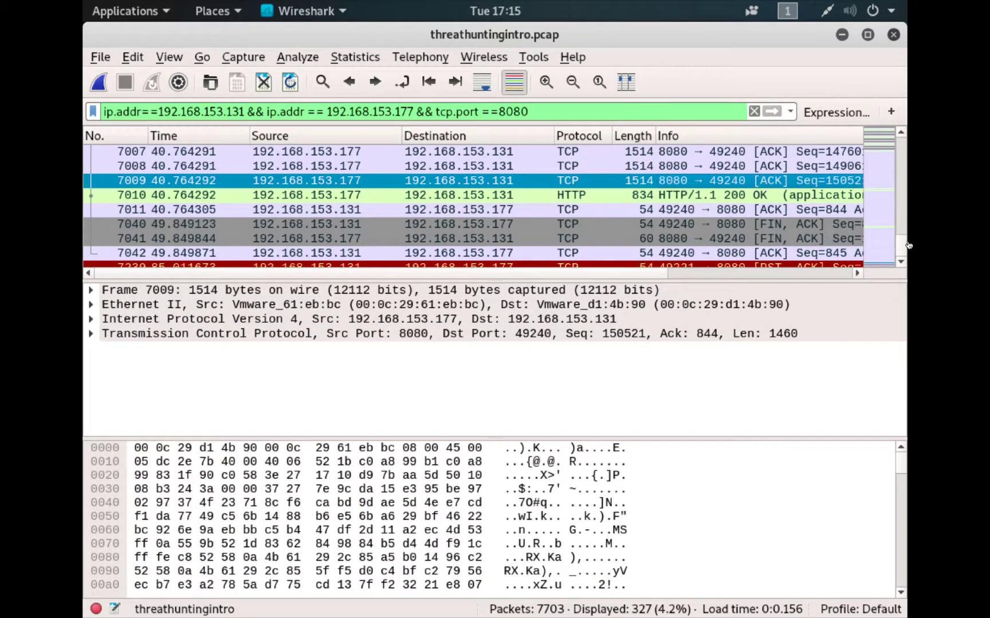
{"action": "left_click_drag", "start_coordinate": [903, 242], "coordinate": [884, 112]}
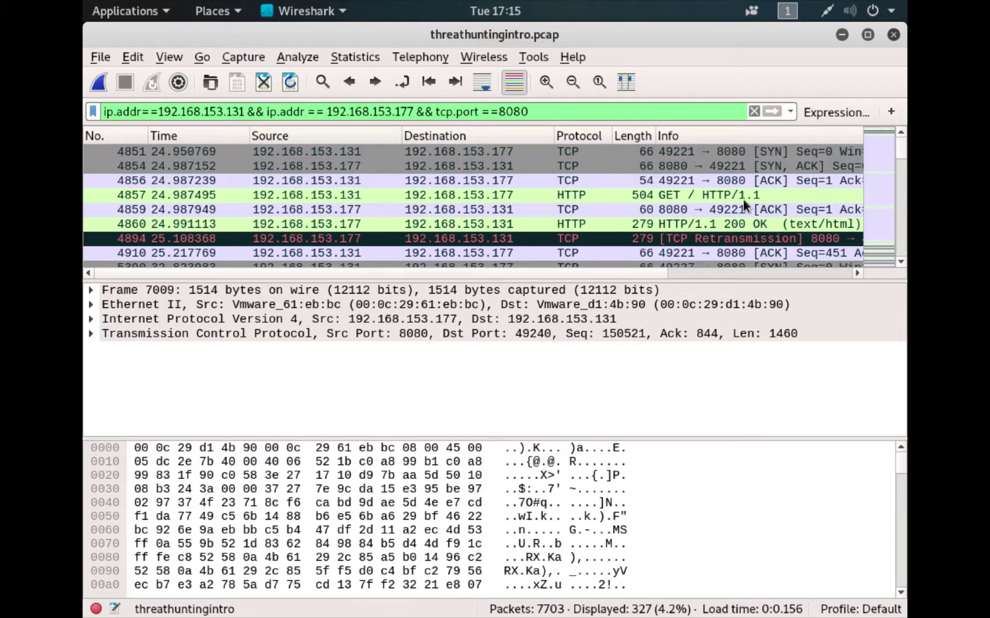
{"action": "left_click", "coordinate": [719, 195]}
{"action": "scroll", "coordinate": [725, 212], "scroll_direction": "down", "scroll_amount": 3}
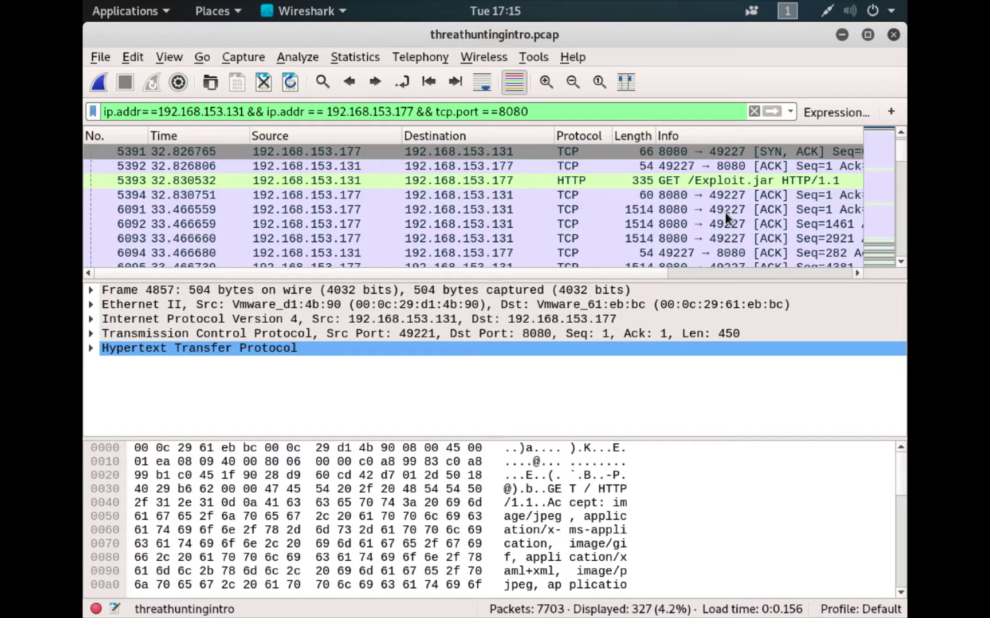
{"action": "left_click", "coordinate": [710, 180]}
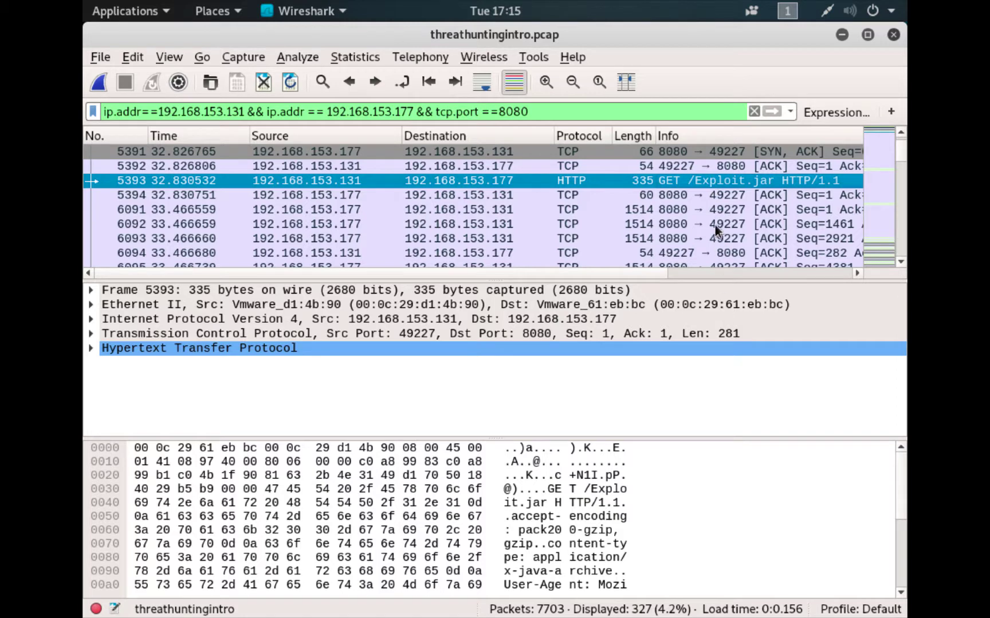
Step: Replace the display filter with tcp contains Exploit.jar and apply it
{"action": "left_click", "coordinate": [754, 112]}
{"action": "type", "text": "t"}
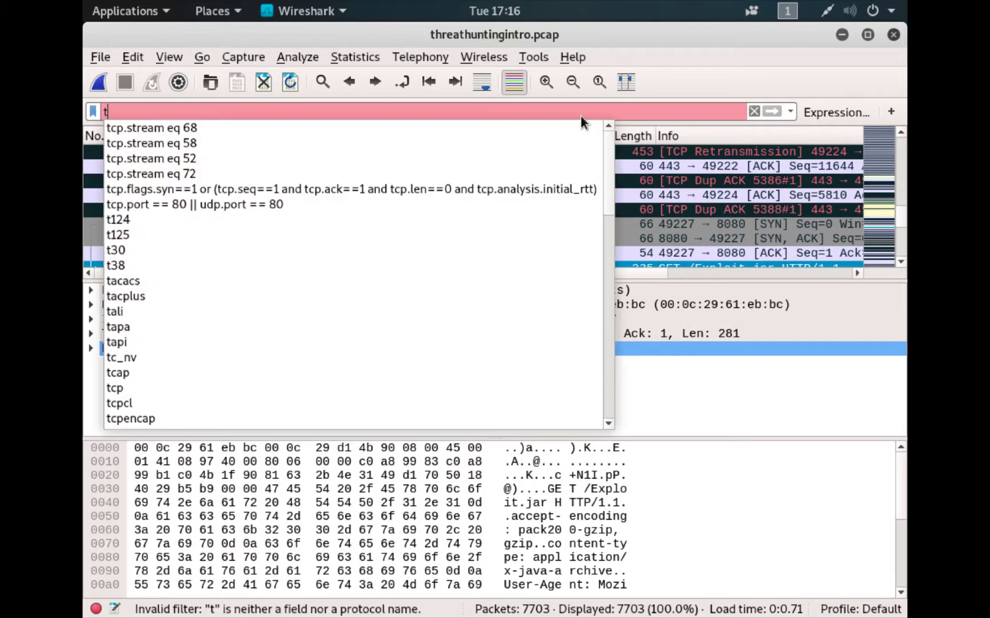
{"action": "type", "text": "cp.contains"}
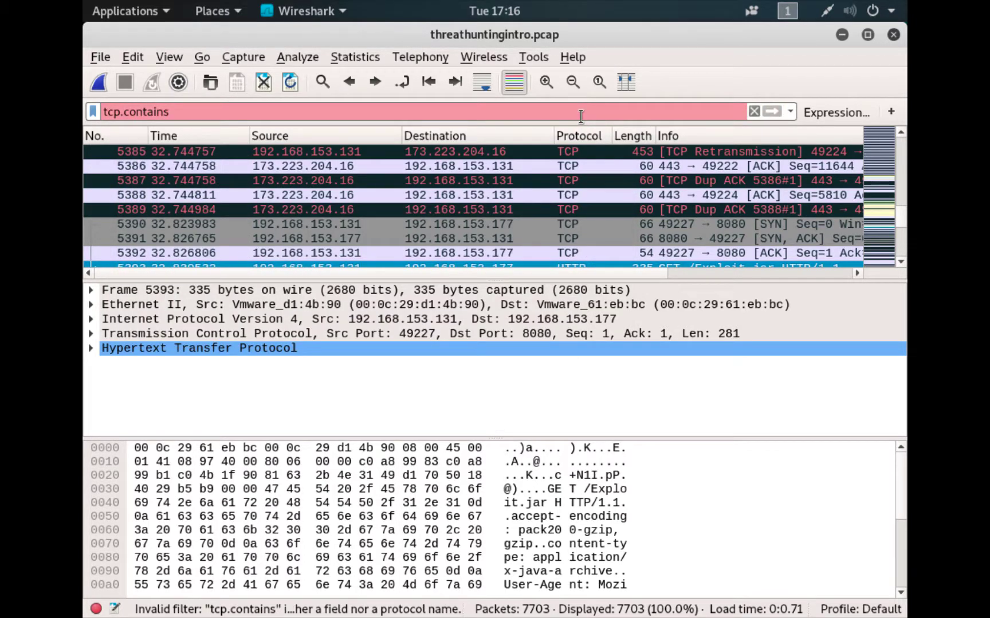
{"action": "key", "text": "BackSpace"}
{"action": "key", "text": "BackSpace"}
{"action": "key", "text": "BackSpace"}
{"action": "key", "text": "BackSpace"}
{"action": "key", "text": "BackSpace"}
{"action": "key", "text": "BackSpace"}
{"action": "key", "text": "BackSpace"}
{"action": "key", "text": "BackSpace"}
{"action": "key", "text": "BackSpace"}
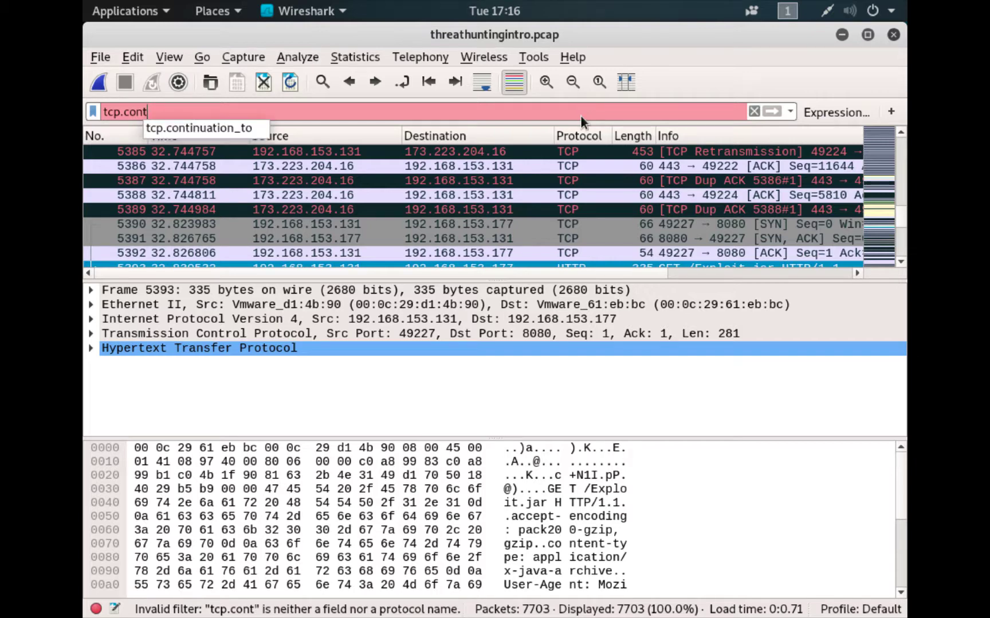
{"action": "type", "text": "cont"}
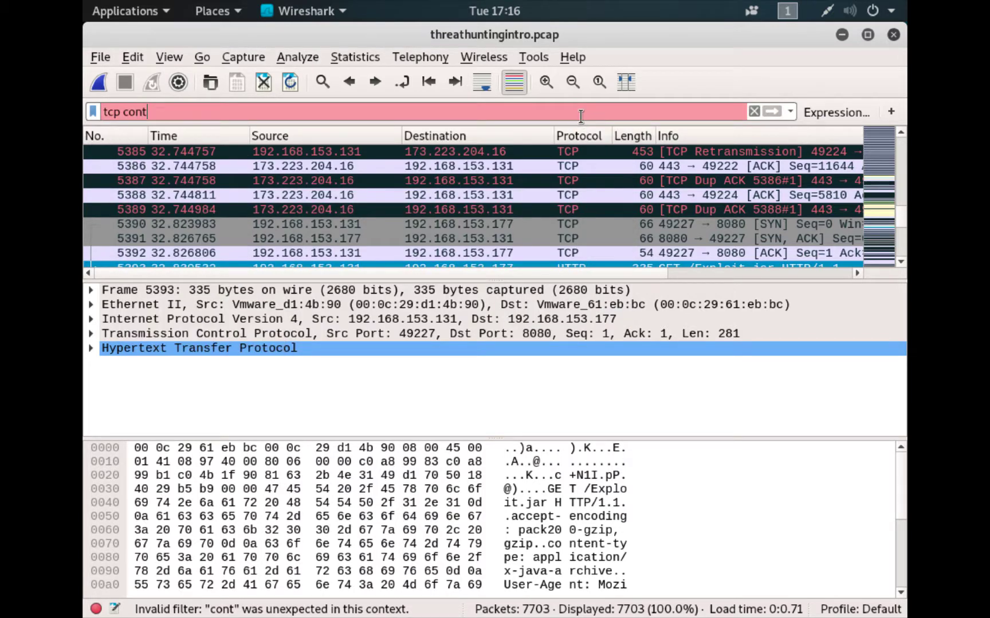
{"action": "type", "text": "ains expl"}
{"action": "key", "text": "BackSpace"}
{"action": "key", "text": "BackSpace"}
{"action": "key", "text": "BackSpace"}
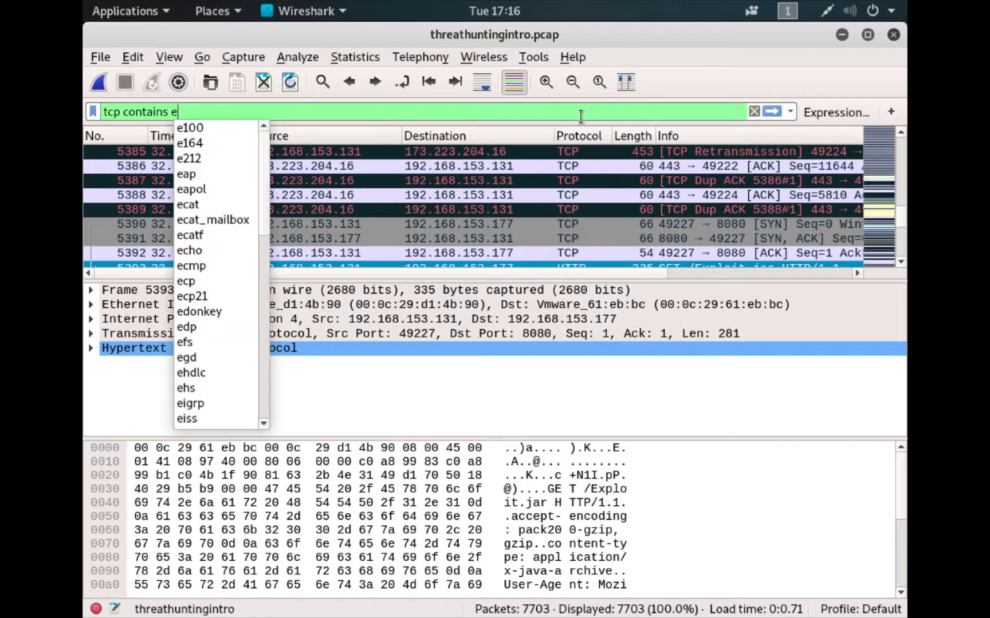
{"action": "key", "text": "BackSpace"}
{"action": "type", "text": "Exploir"}
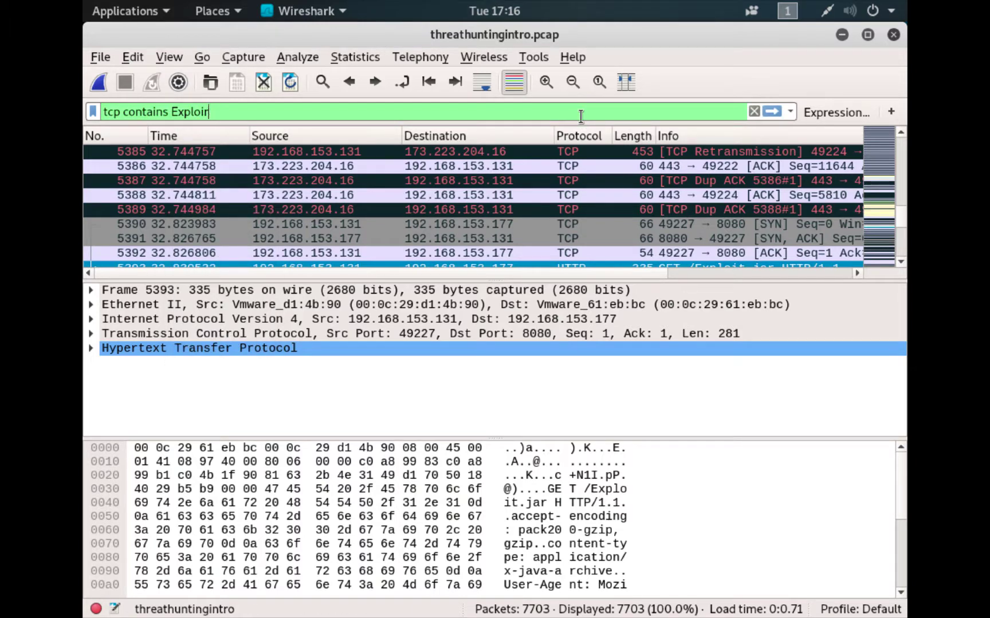
{"action": "key", "text": "BackSpace"}
{"action": "type", "text": "t.jar"}
{"action": "key", "text": "Return"}
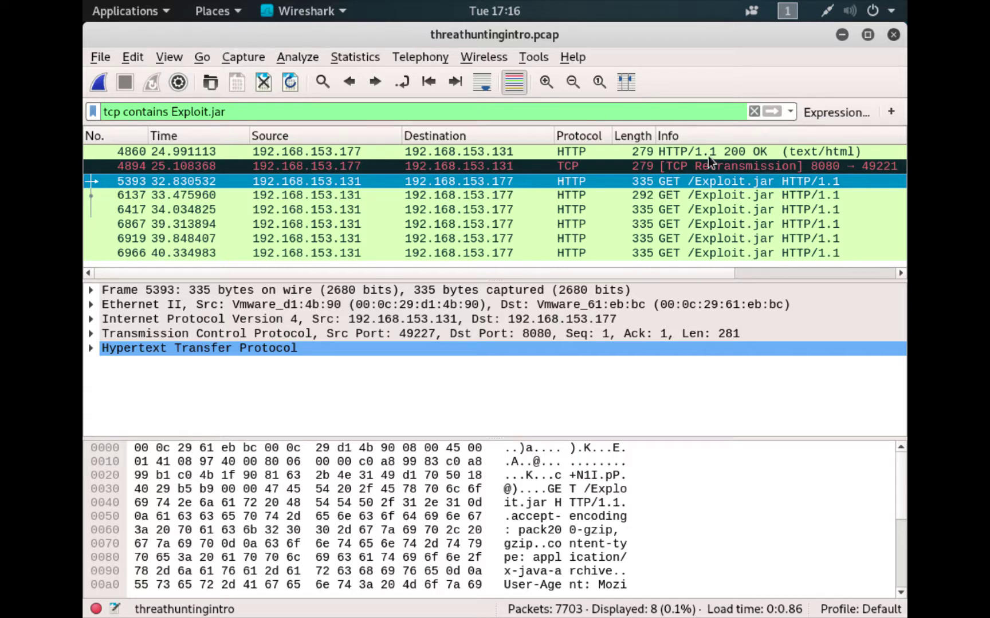
Step: Look over the GET /Exploit.jar requests and follow the TCP stream of the first one, packet 5393
{"action": "left_click", "coordinate": [671, 195]}
{"action": "left_click", "coordinate": [682, 210]}
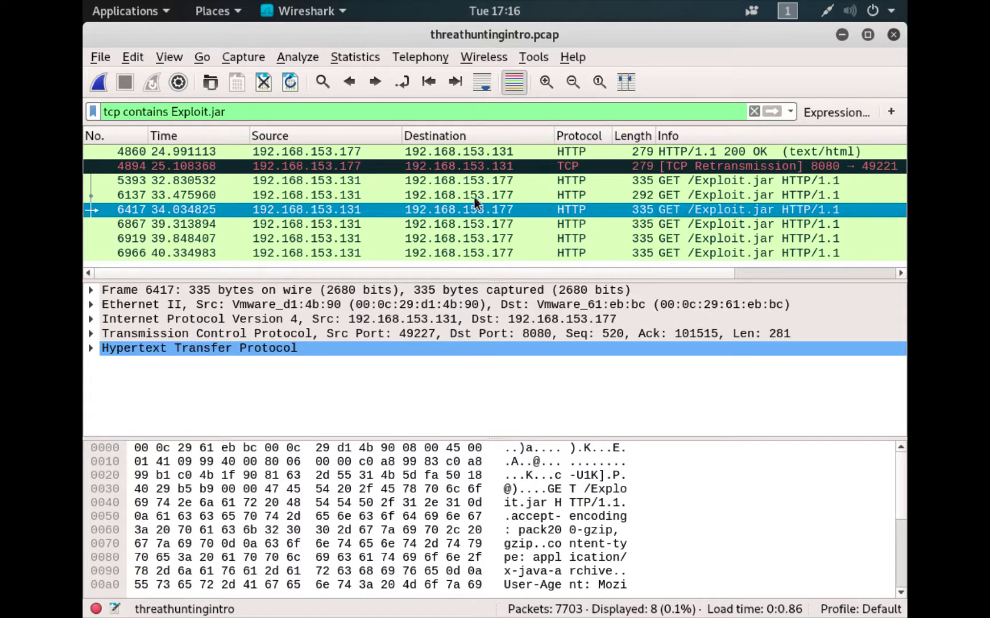
{"action": "left_click", "coordinate": [466, 178]}
{"action": "right_click", "coordinate": [464, 176]}
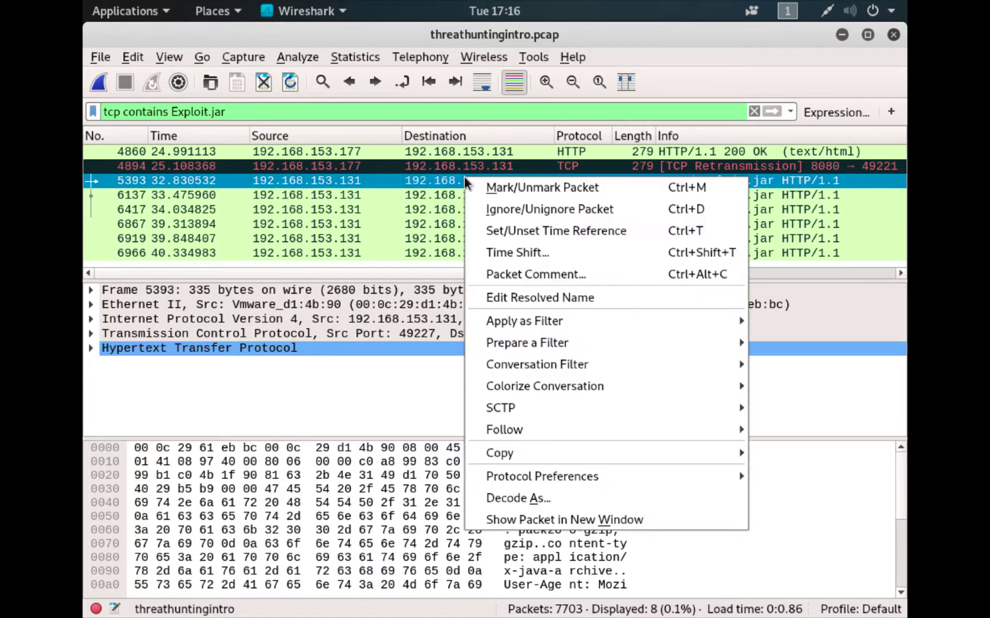
{"action": "mouse_move", "coordinate": [562, 427]}
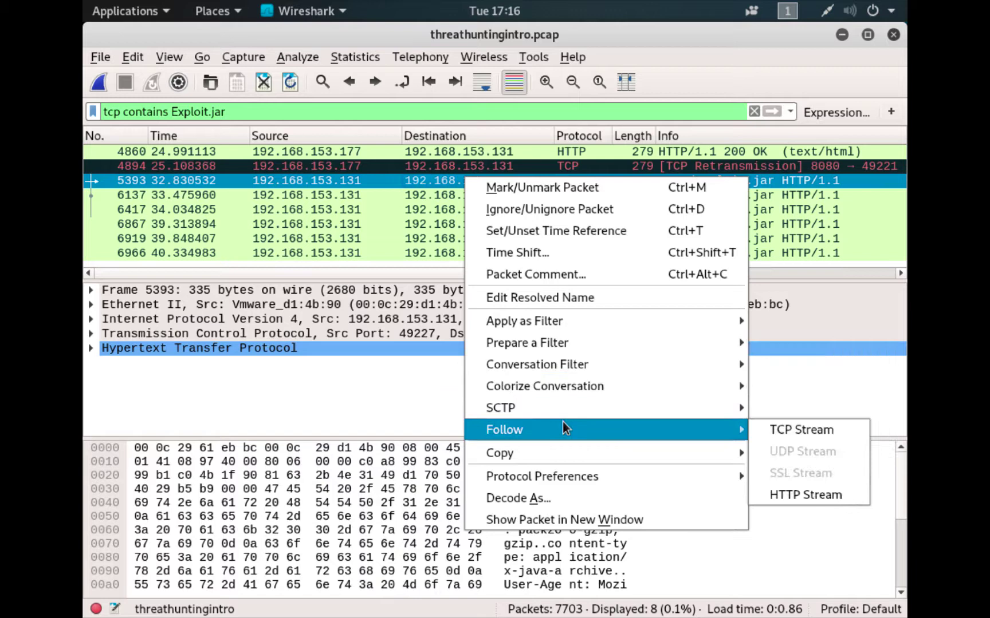
{"action": "left_click", "coordinate": [783, 429]}
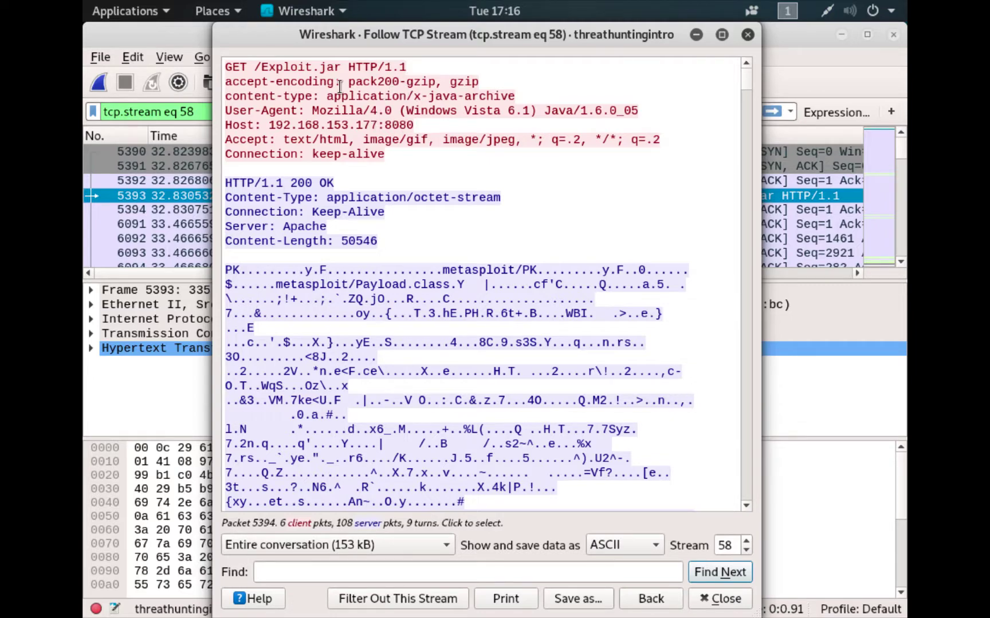
Step: Examine the request's encoding and content-type headers and the transferred data, and close the TCP stream view
{"action": "left_click_drag", "start_coordinate": [342, 83], "coordinate": [521, 92]}
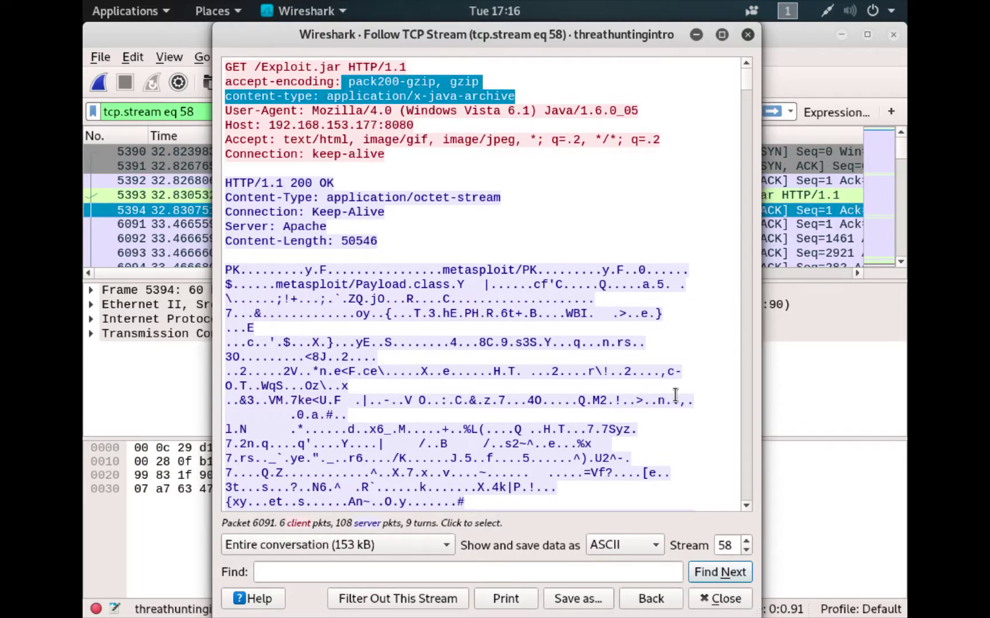
{"action": "scroll", "coordinate": [674, 394], "scroll_direction": "down", "scroll_amount": 20}
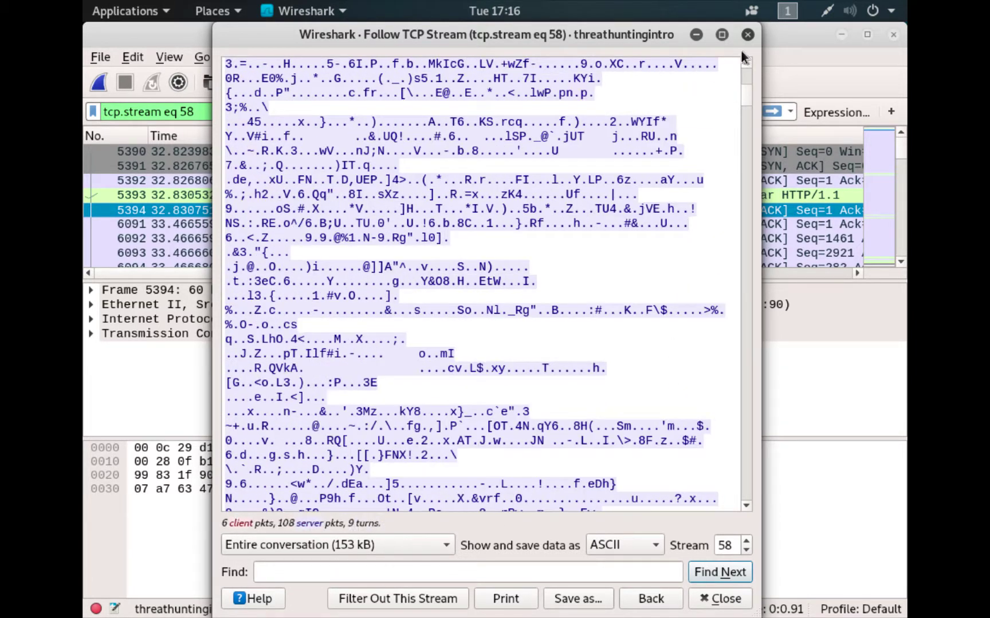
{"action": "left_click", "coordinate": [747, 34]}
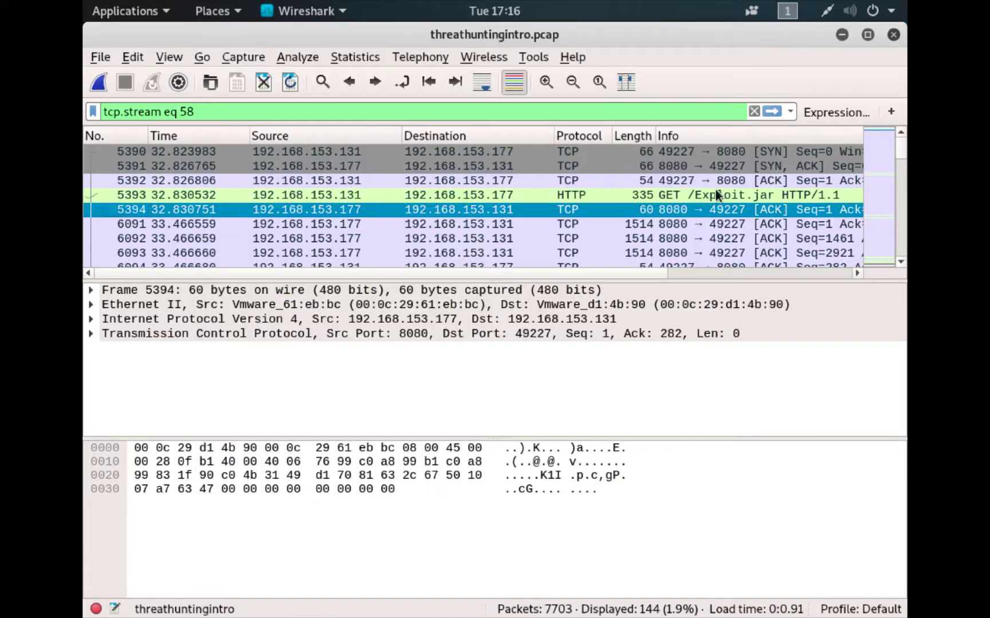
Step: Clear the stream filter and reapply the earlier tcp contains Exploit.jar filter from the filter history
{"action": "left_click", "coordinate": [753, 116]}
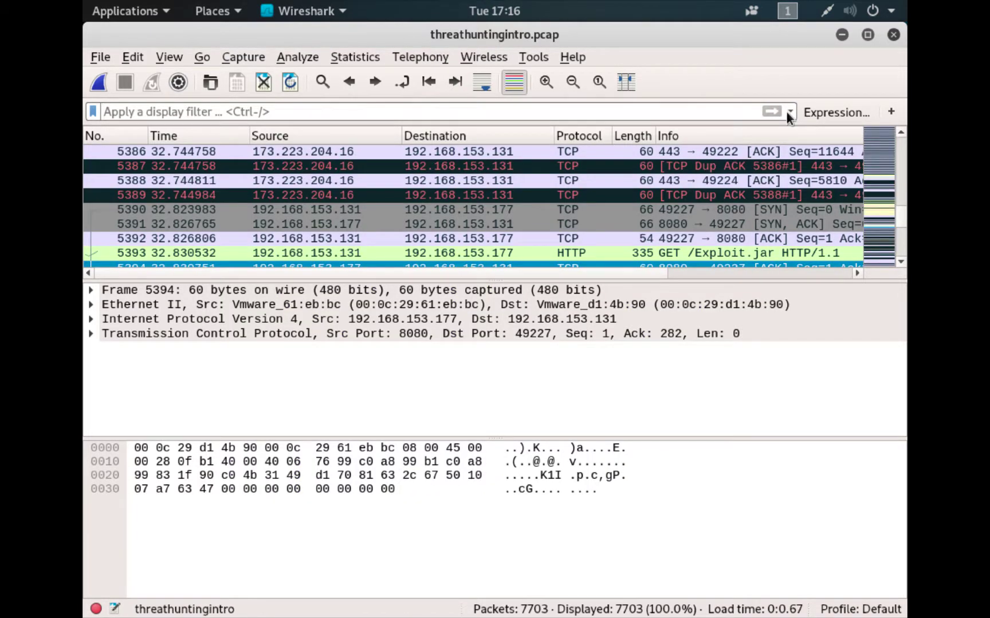
{"action": "left_click", "coordinate": [787, 113]}
{"action": "left_click", "coordinate": [628, 206]}
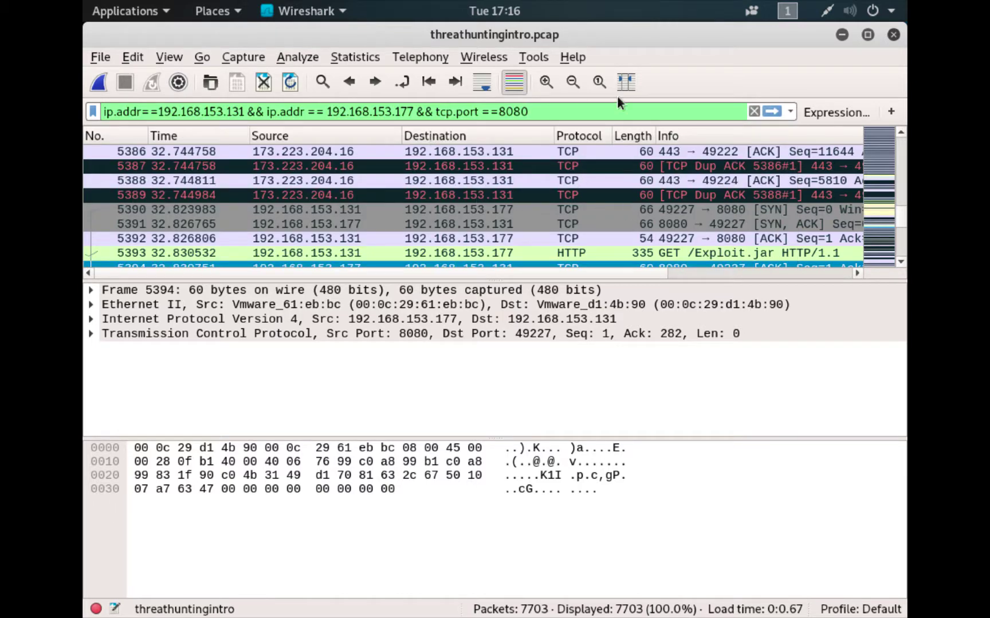
{"action": "left_click", "coordinate": [791, 111]}
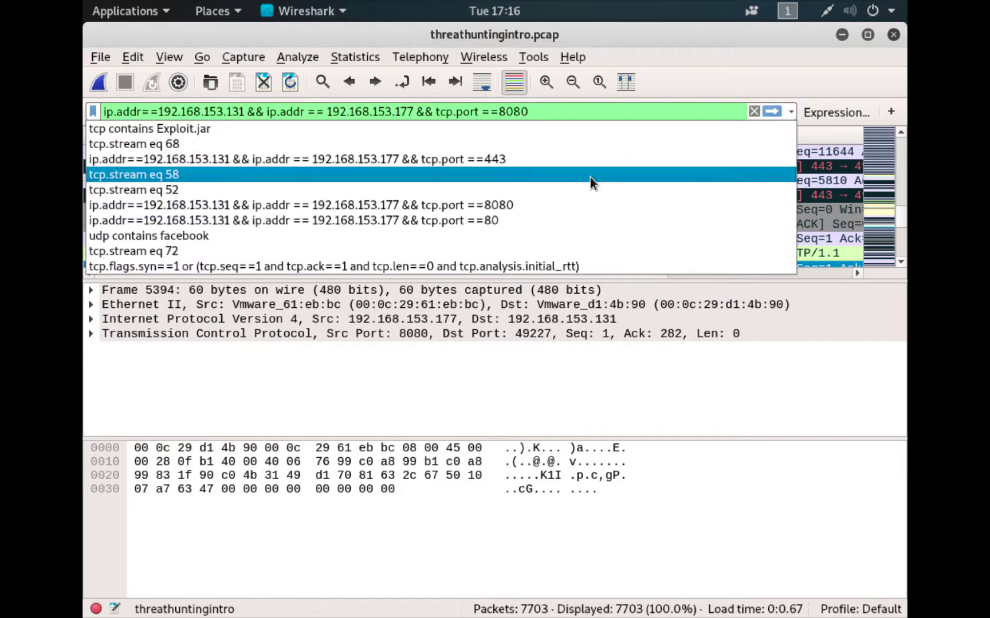
{"action": "left_click", "coordinate": [570, 133]}
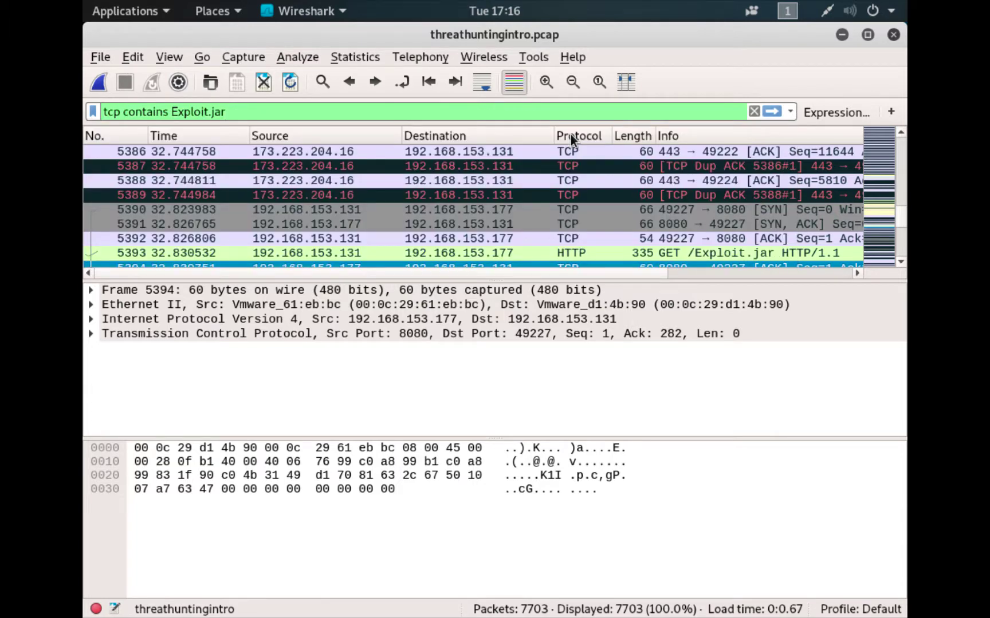
{"action": "key", "text": "Return"}
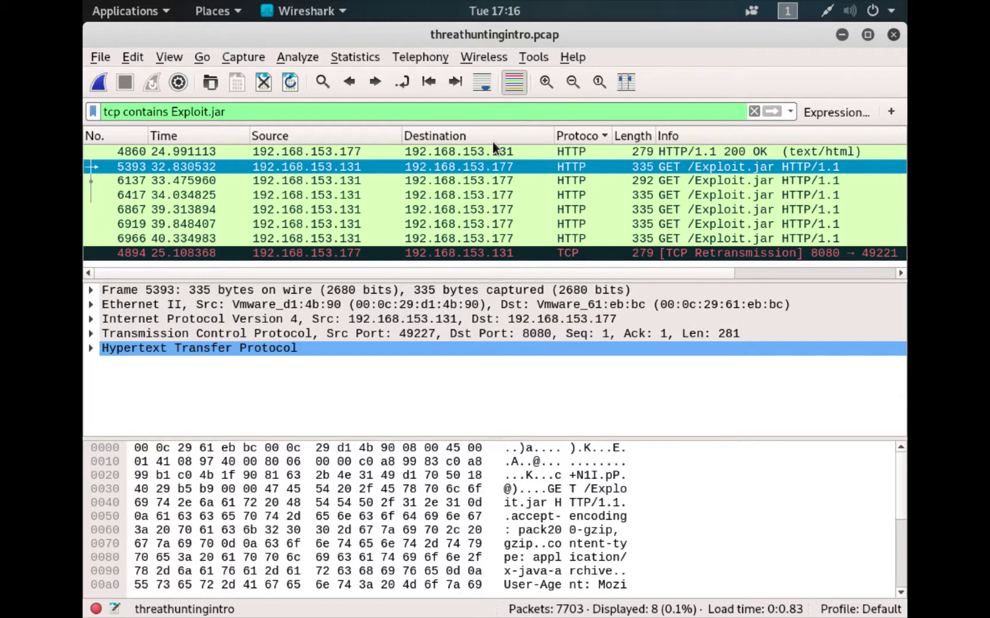
Step: Follow the HTTP stream of the first GET /Exploit.jar request, packet 5393
{"action": "right_click", "coordinate": [386, 170]}
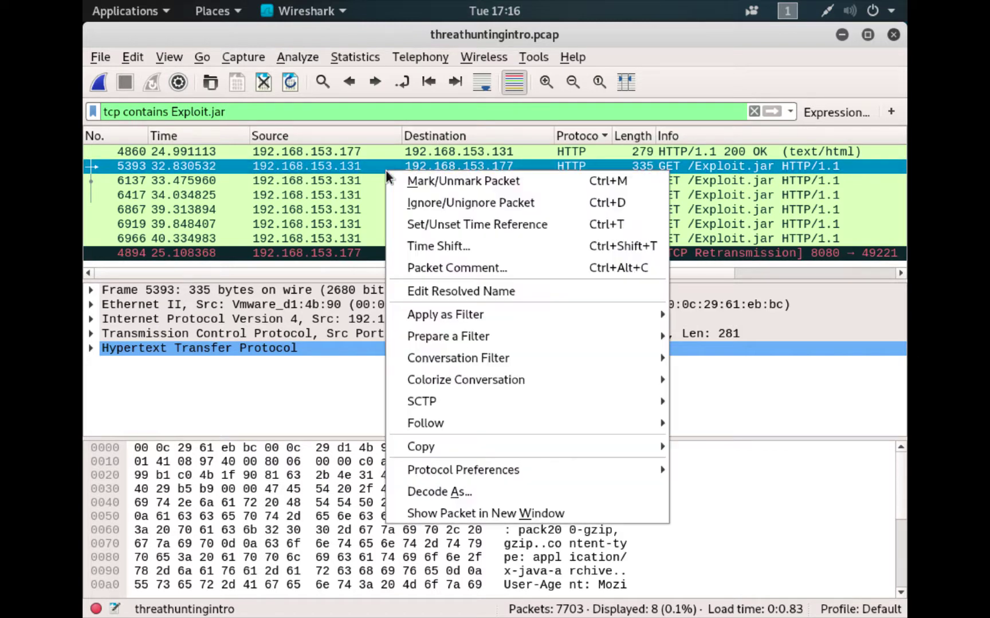
{"action": "mouse_move", "coordinate": [596, 421]}
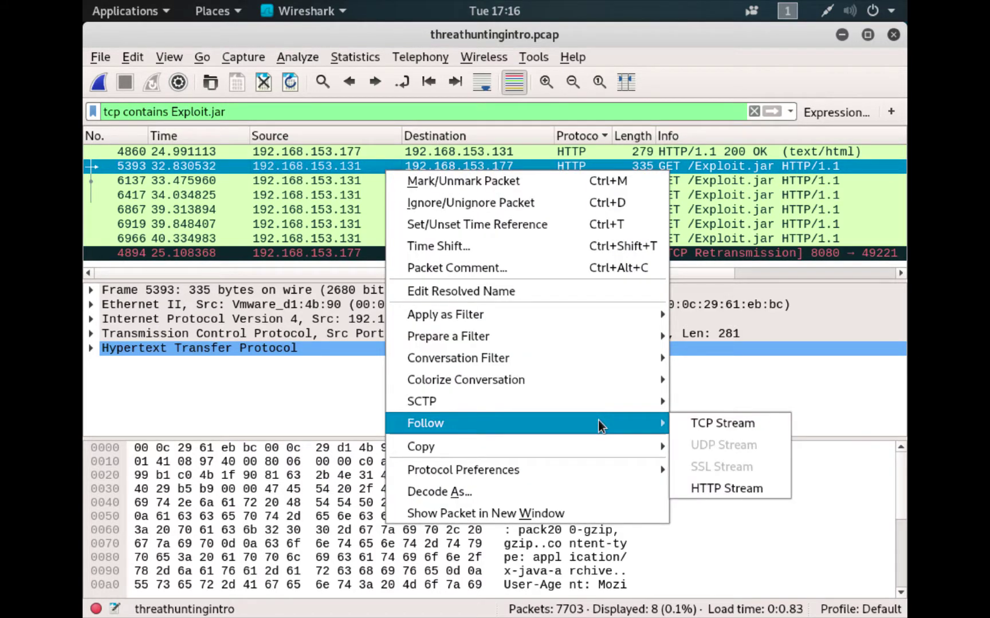
{"action": "left_click", "coordinate": [732, 485]}
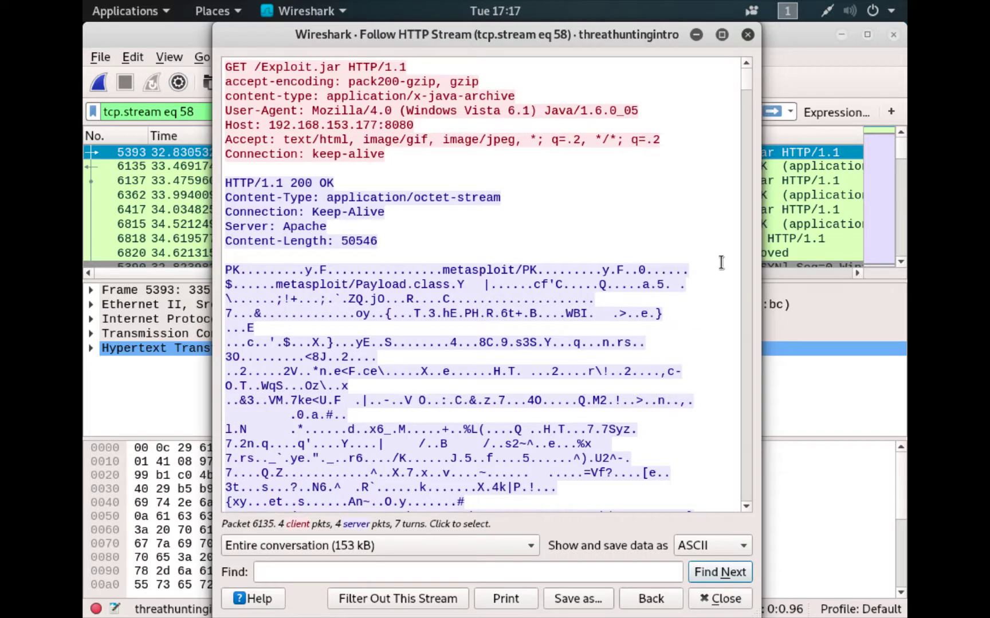
Step: Read through the HTTP stream to its end and highlight the whole GET /com.class request with its headers
{"action": "scroll", "coordinate": [747, 294], "scroll_direction": "down", "scroll_amount": 10}
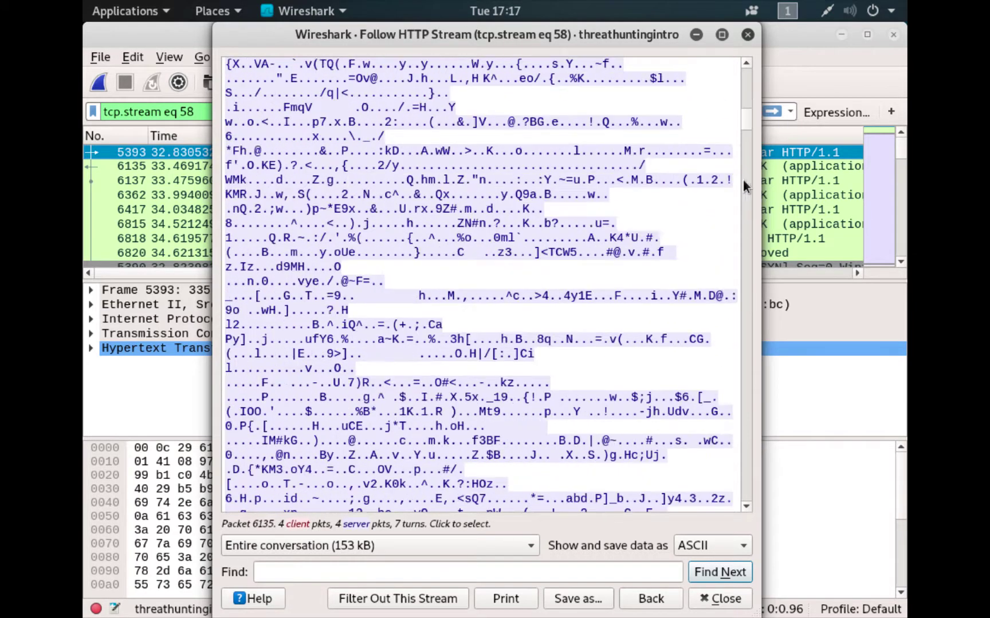
{"action": "left_click_drag", "start_coordinate": [744, 119], "coordinate": [713, 517]}
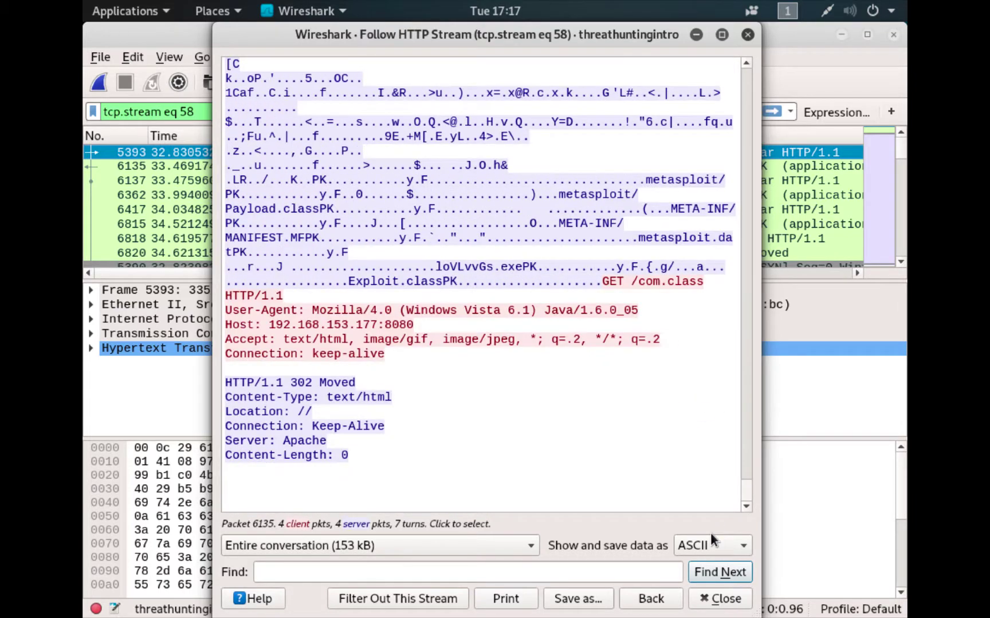
{"action": "scroll", "coordinate": [709, 477], "scroll_direction": "up", "scroll_amount": 5}
{"action": "scroll", "coordinate": [709, 501], "scroll_direction": "down", "scroll_amount": 5}
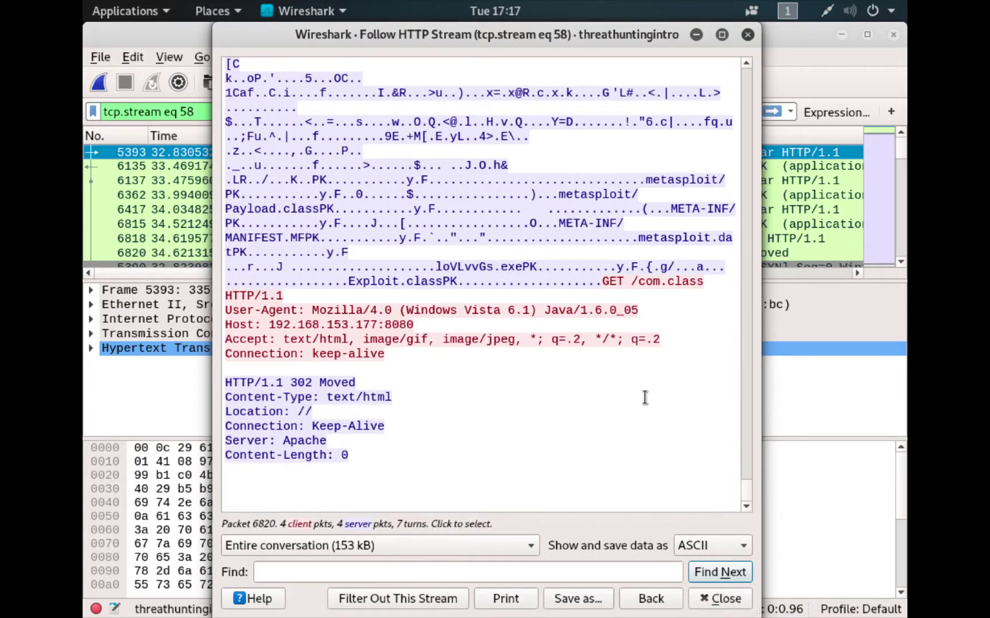
{"action": "left_click_drag", "start_coordinate": [602, 281], "coordinate": [673, 356]}
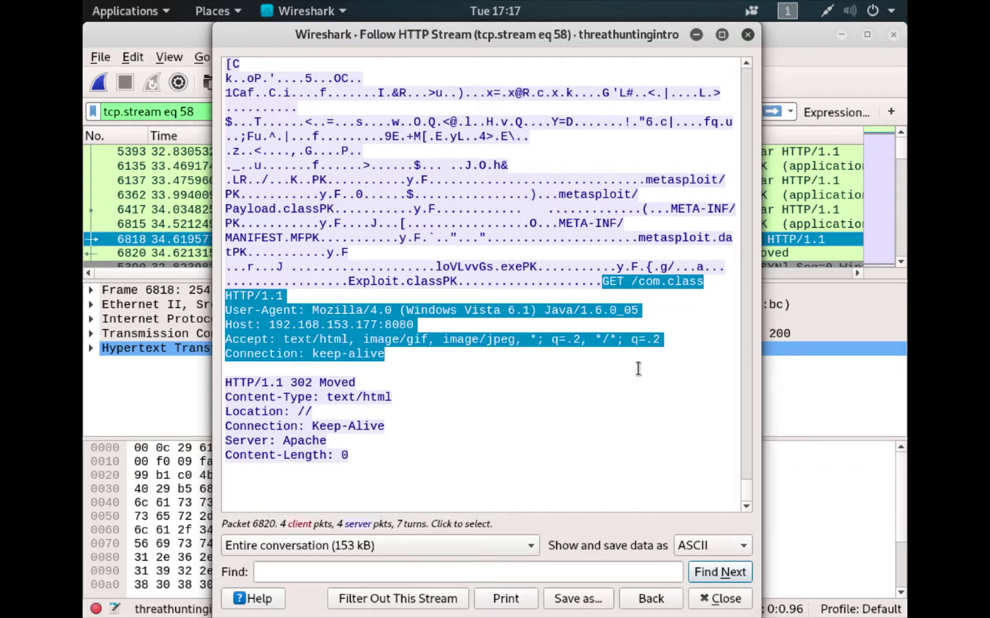
Step: Close the HTTP stream view and clear the tcp.stream eq 58 filter to list the whole capture
{"action": "left_click", "coordinate": [709, 599]}
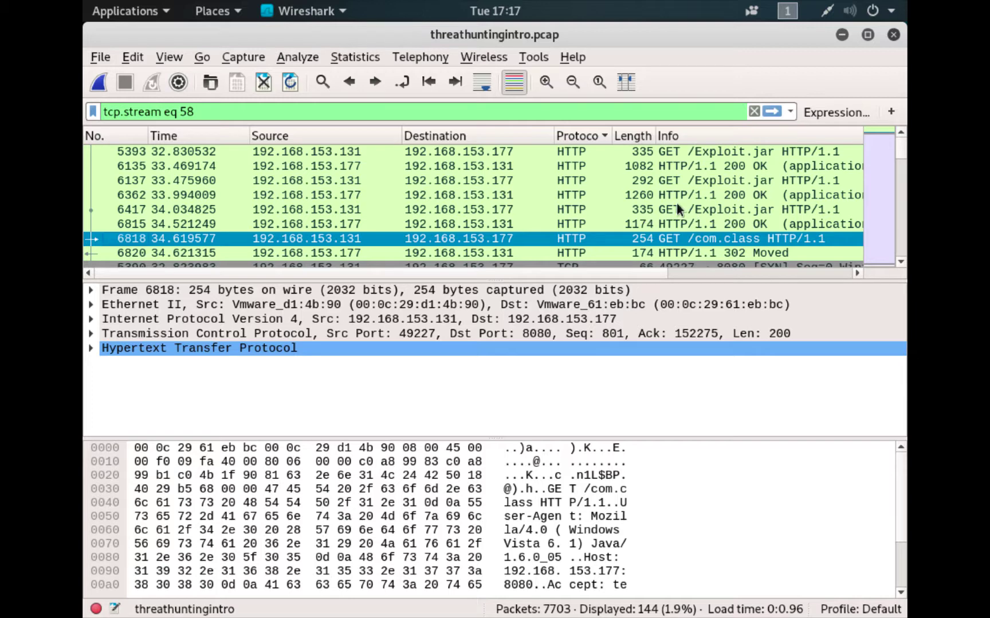
{"action": "left_click", "coordinate": [660, 209]}
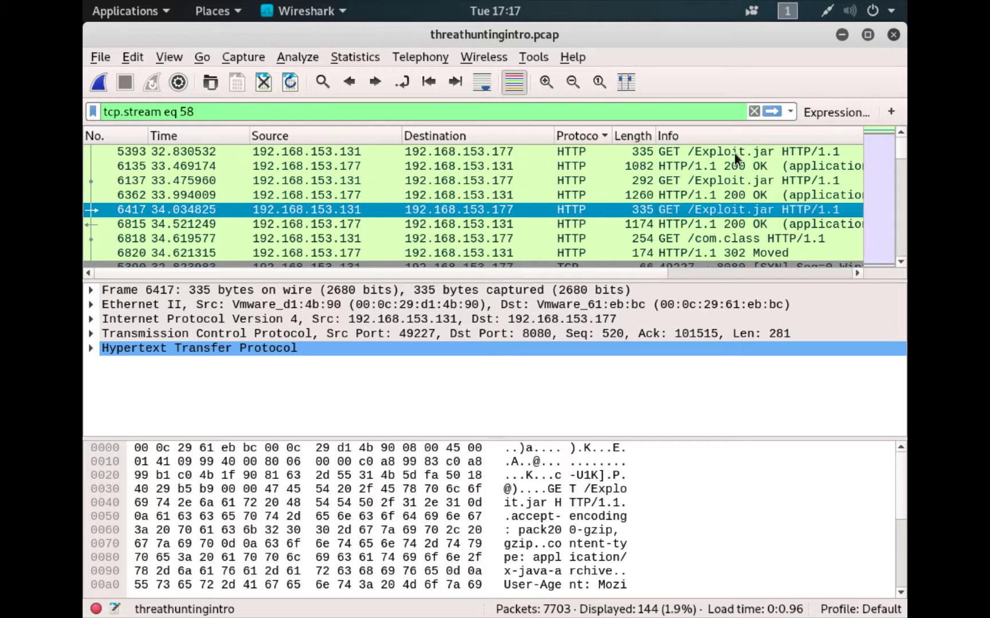
{"action": "left_click", "coordinate": [753, 111]}
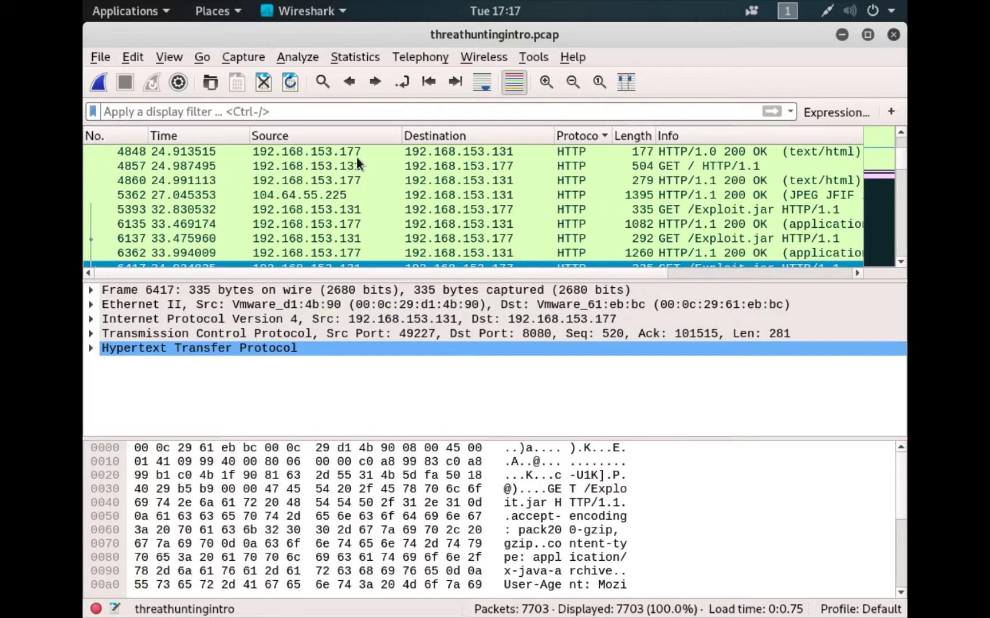
{"action": "scroll", "coordinate": [330, 227], "scroll_direction": "up", "scroll_amount": 15}
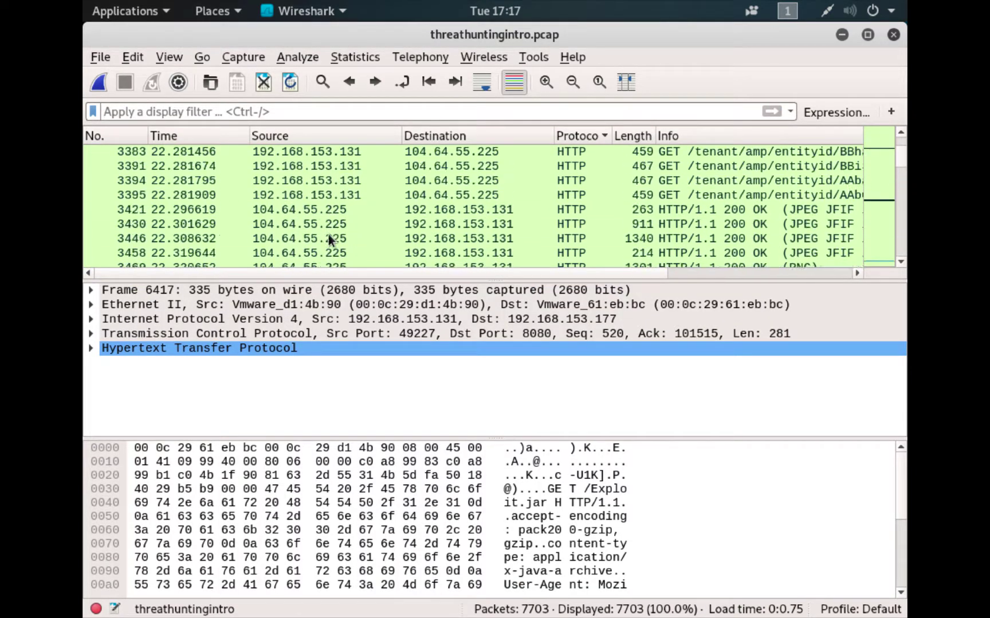
Step: Open the list of exportable HTTP objects and locate the Exploit.jar entries near its end
{"action": "left_click", "coordinate": [97, 60]}
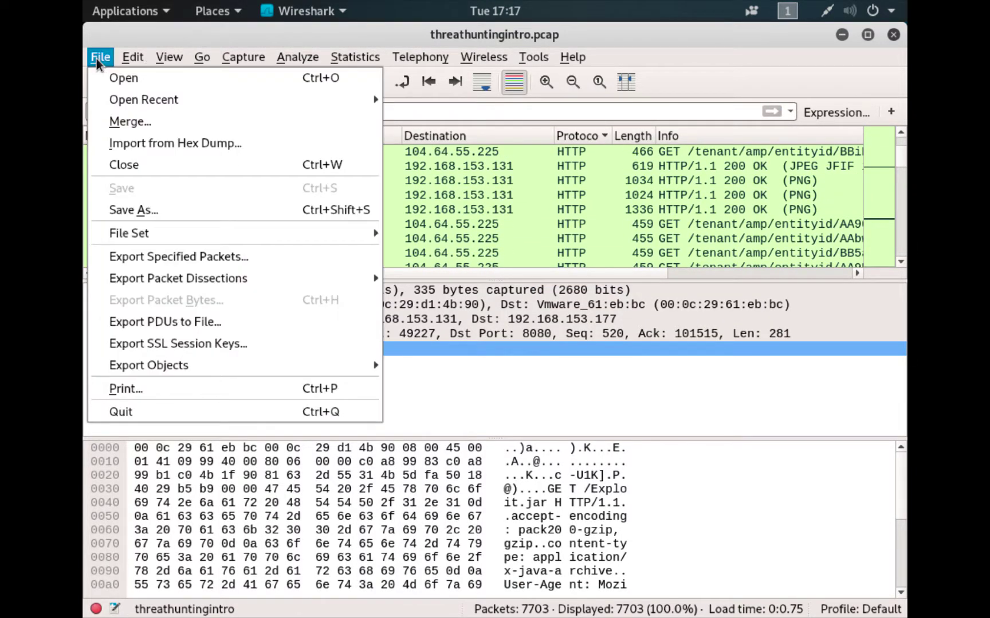
{"action": "mouse_move", "coordinate": [214, 375]}
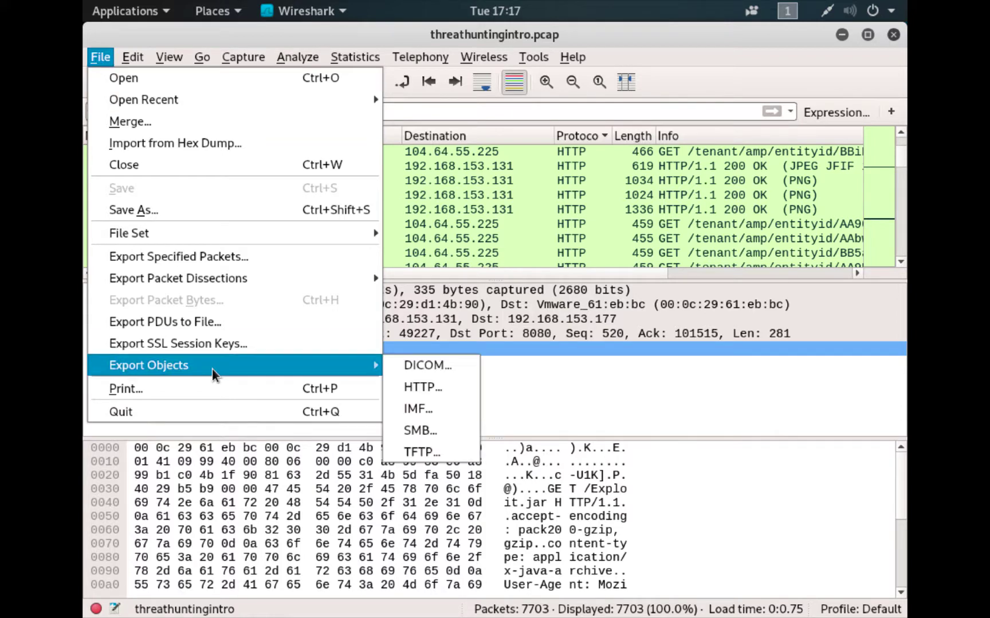
{"action": "left_click", "coordinate": [410, 387]}
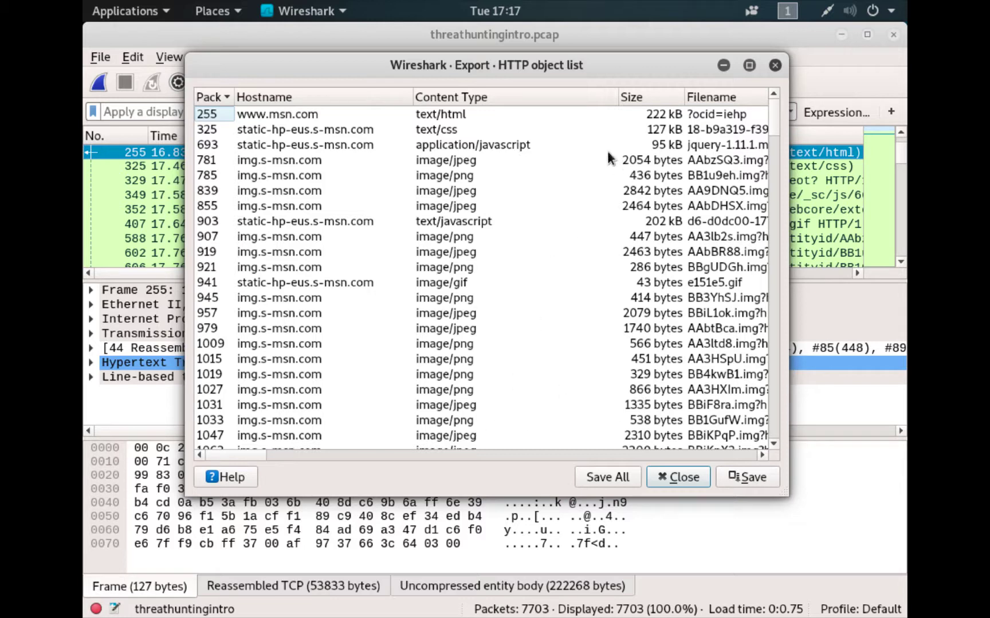
{"action": "left_click", "coordinate": [546, 144]}
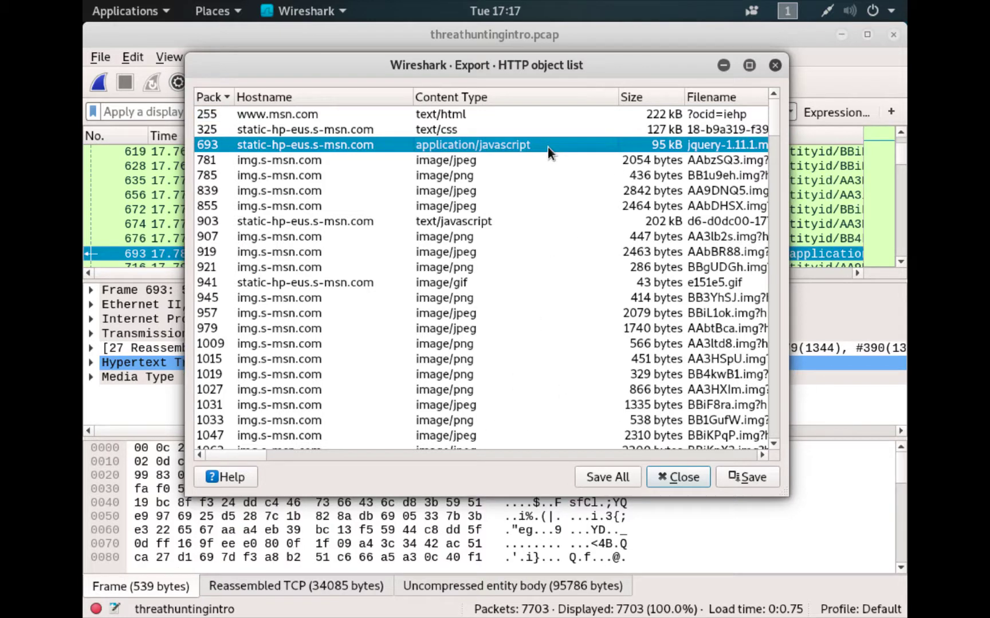
{"action": "left_click_drag", "start_coordinate": [770, 128], "coordinate": [758, 434]}
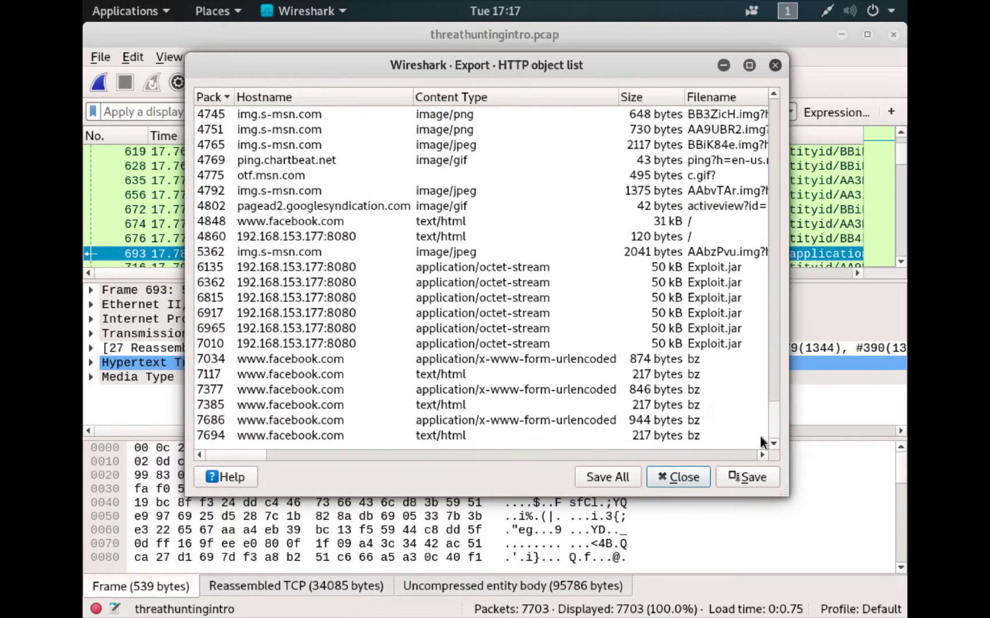
Step: Look through the Exploit.jar objects from 192.168.153.177:8080 and select the one from packet 6135
{"action": "left_click", "coordinate": [577, 279]}
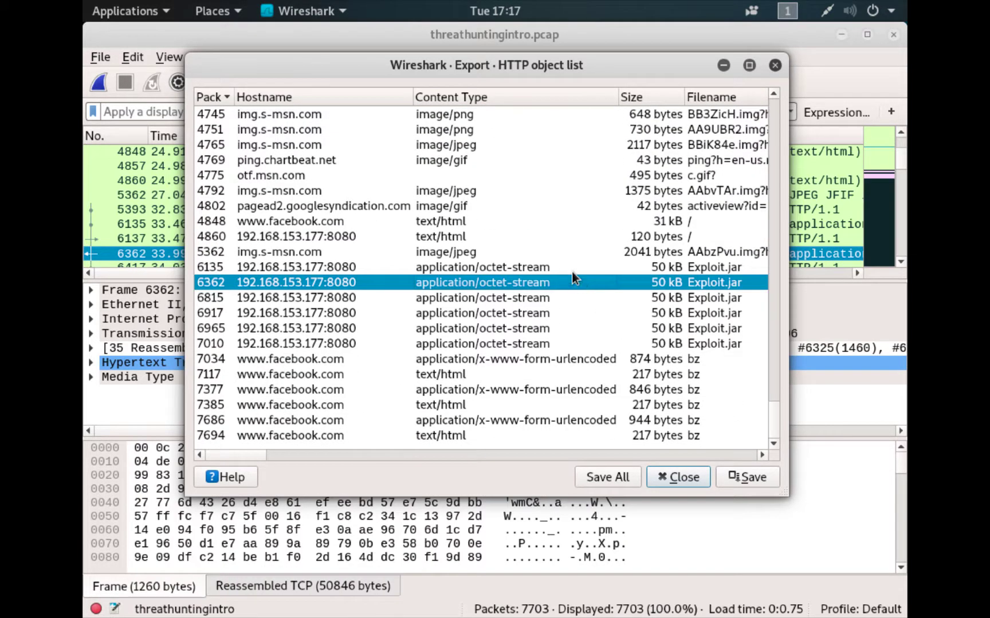
{"action": "left_click", "coordinate": [559, 265]}
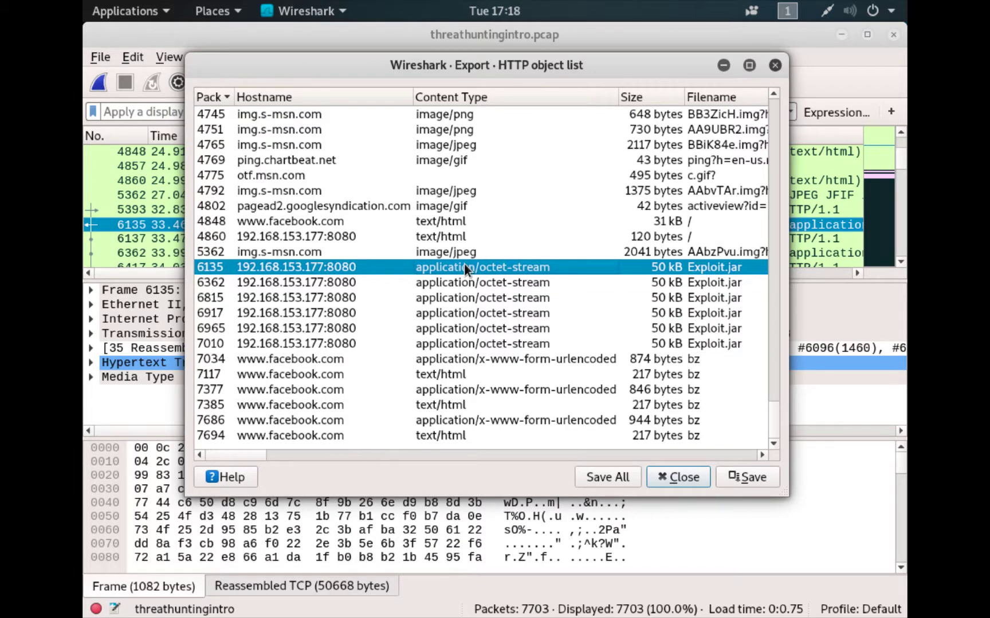
{"action": "left_click", "coordinate": [460, 338]}
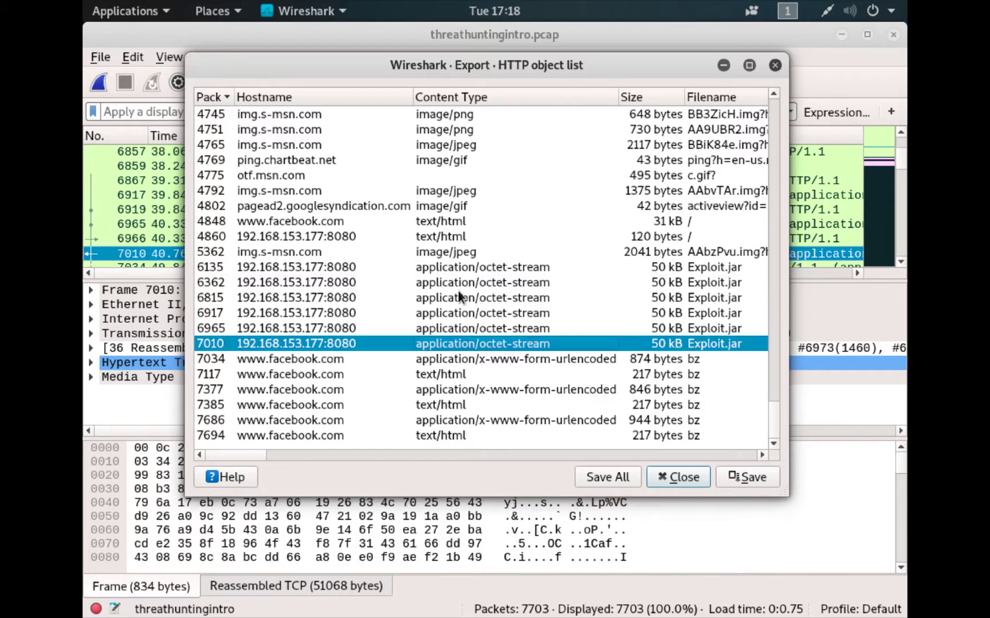
{"action": "left_click", "coordinate": [456, 266]}
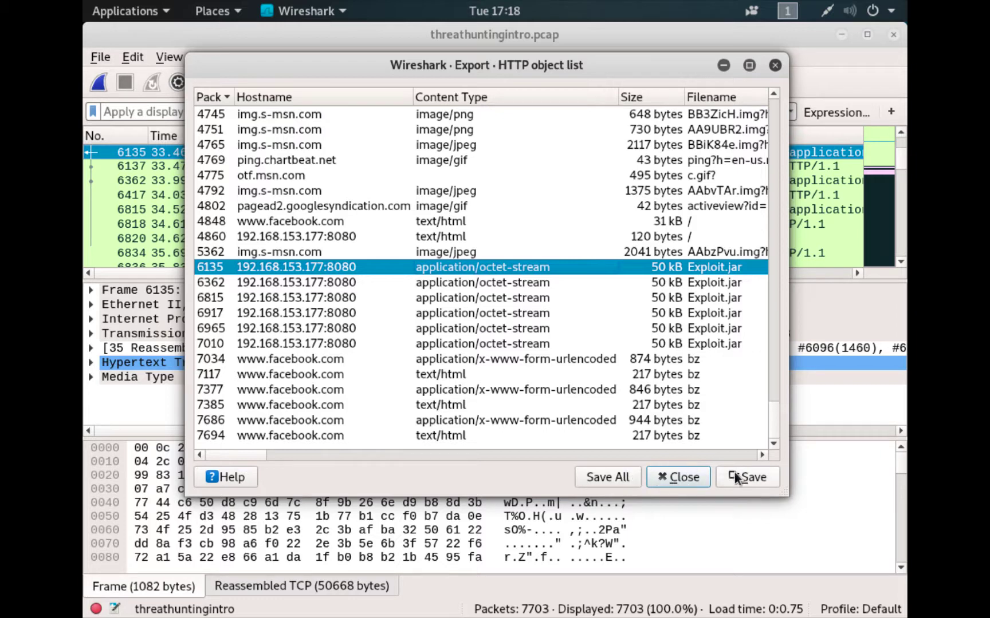
Step: Save only the selected object as Exploit.jar in the inner threathuntingintro folder
{"action": "left_click", "coordinate": [607, 478]}
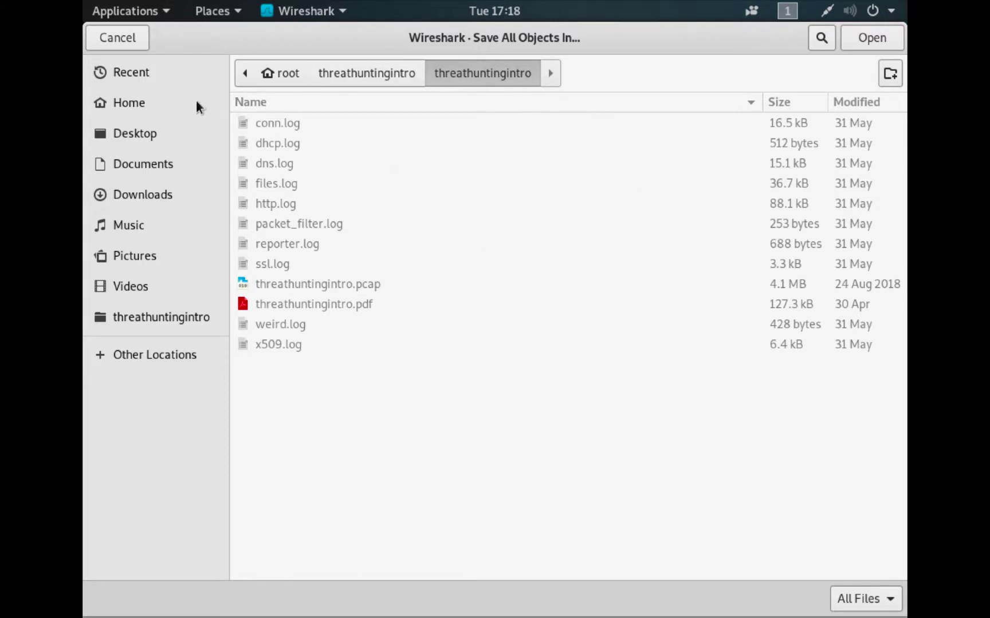
{"action": "left_click", "coordinate": [117, 38]}
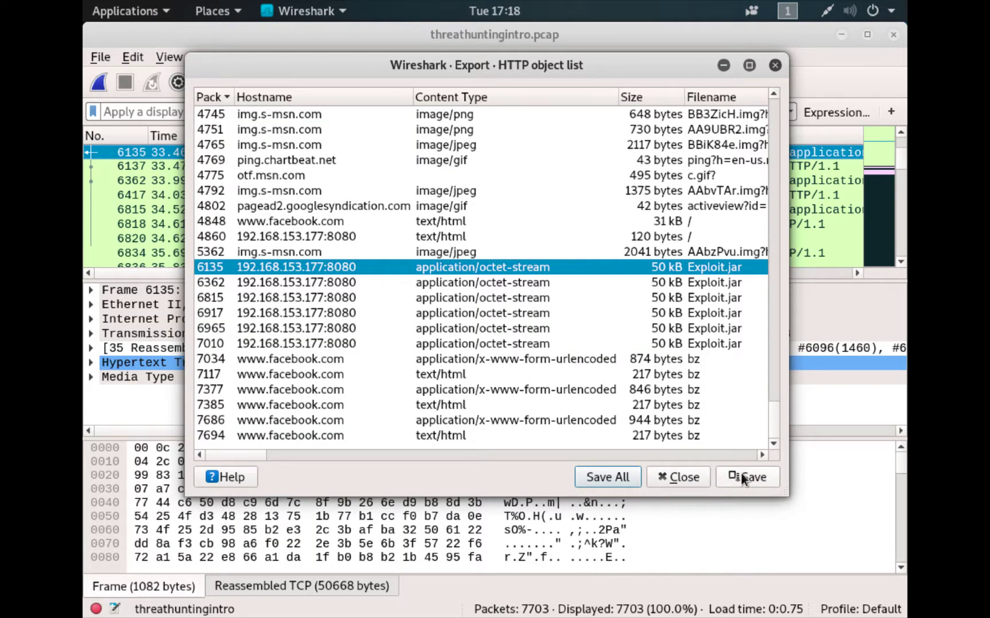
{"action": "left_click", "coordinate": [740, 473]}
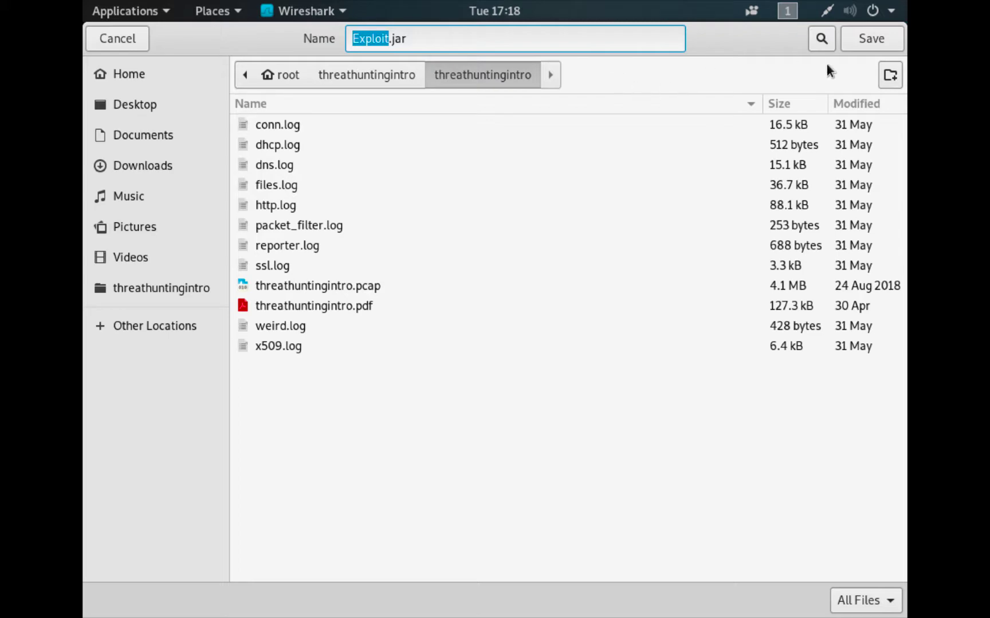
{"action": "left_click", "coordinate": [861, 39]}
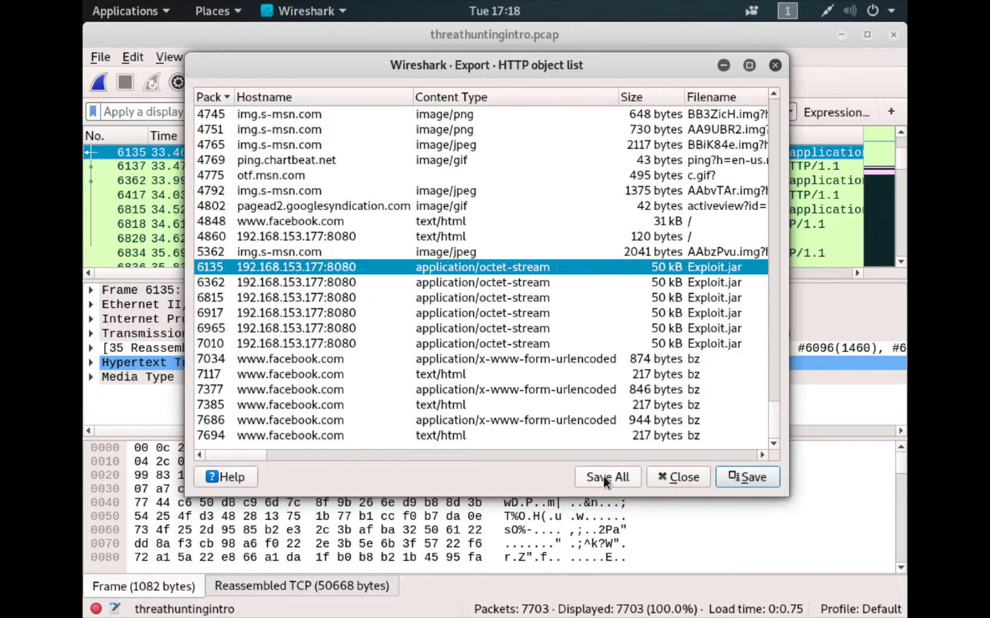
Step: Check the destination folder offered for saving all objects, cancel it, and close the HTTP object list
{"action": "left_click", "coordinate": [603, 477]}
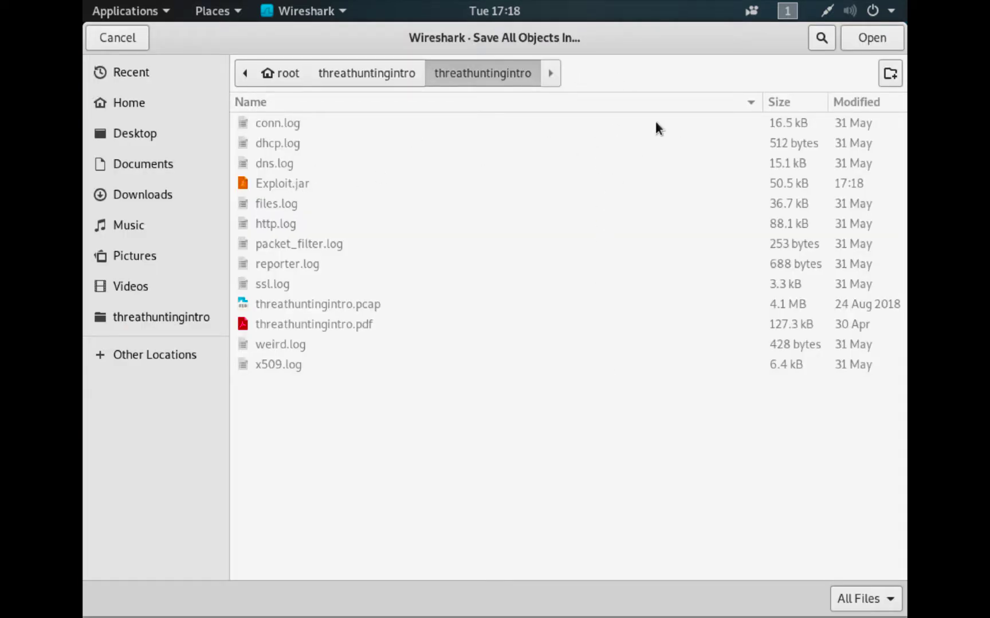
{"action": "left_click", "coordinate": [141, 44]}
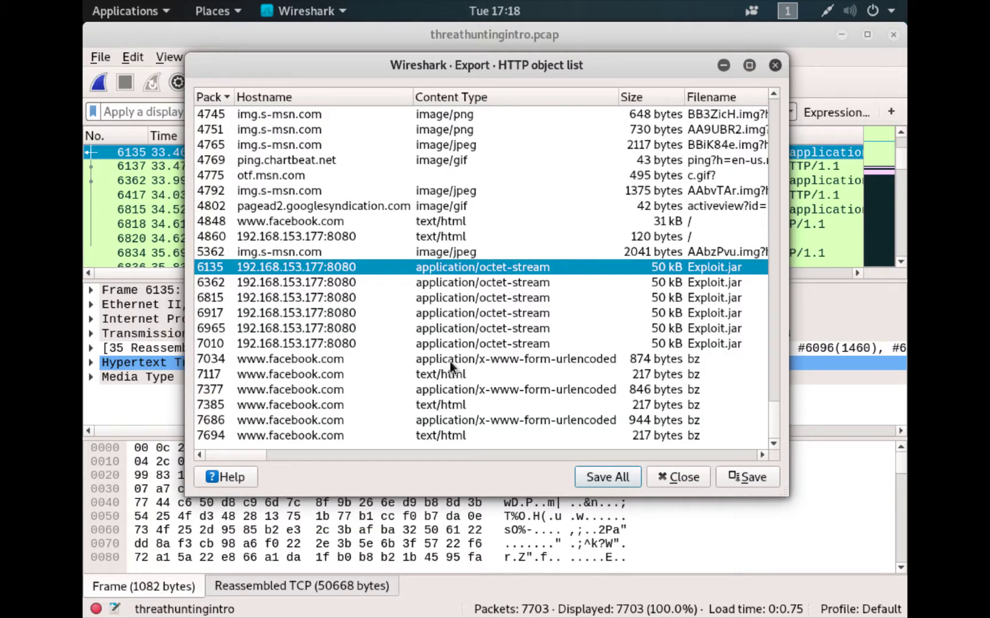
{"action": "left_click", "coordinate": [674, 476]}
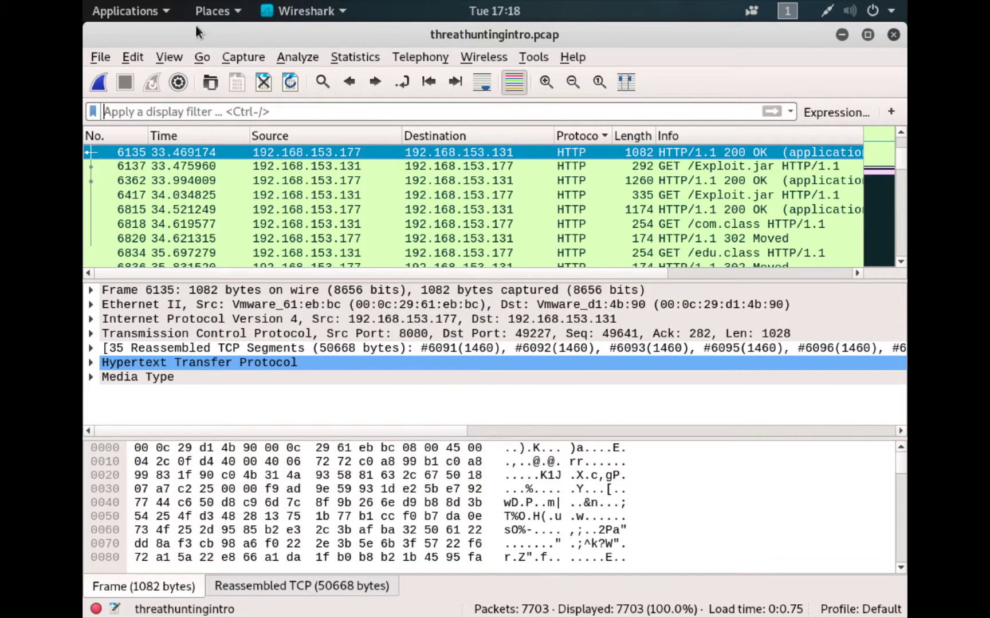
{"action": "left_click", "coordinate": [157, 10]}
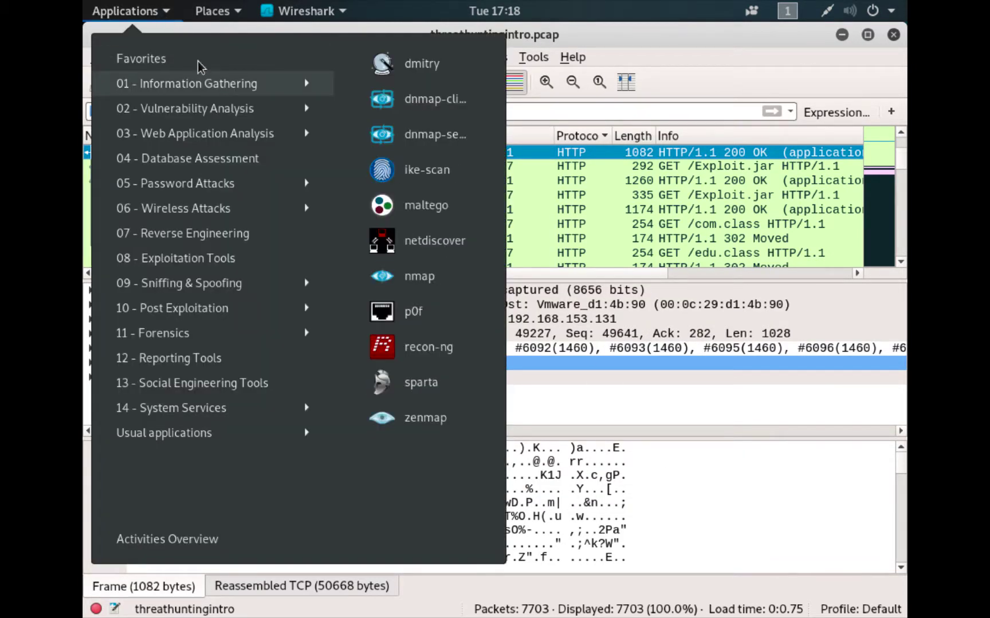
{"action": "mouse_move", "coordinate": [247, 69]}
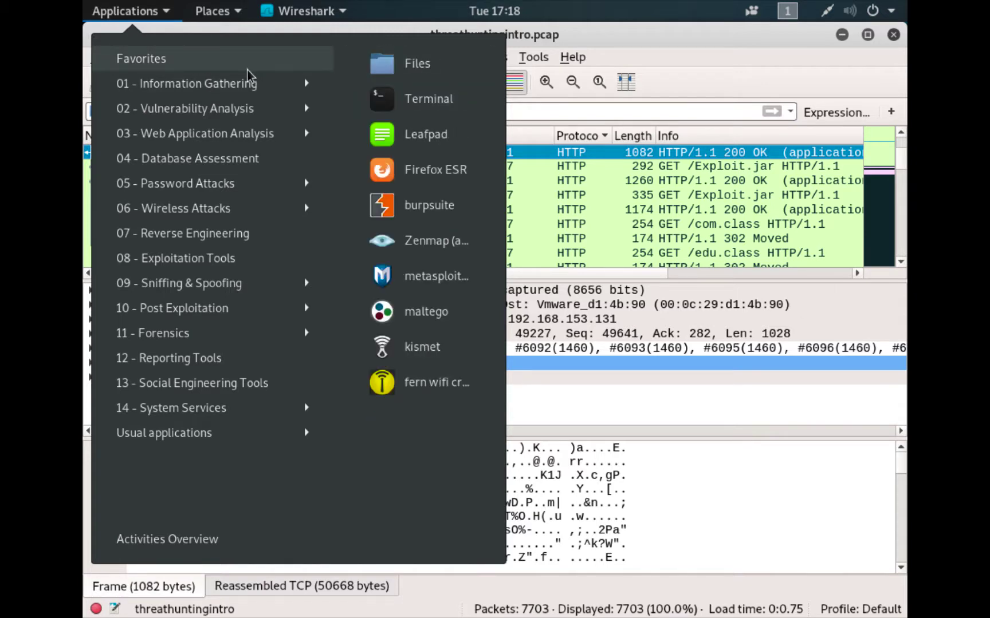
{"action": "left_click", "coordinate": [413, 171]}
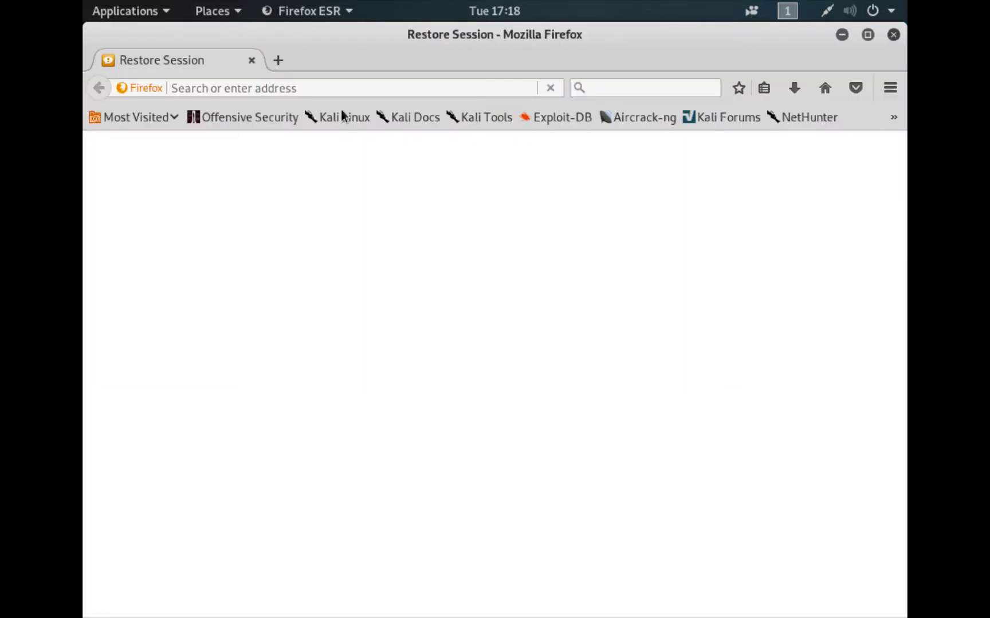
{"action": "type", "text": "www.virustotal.com/"}
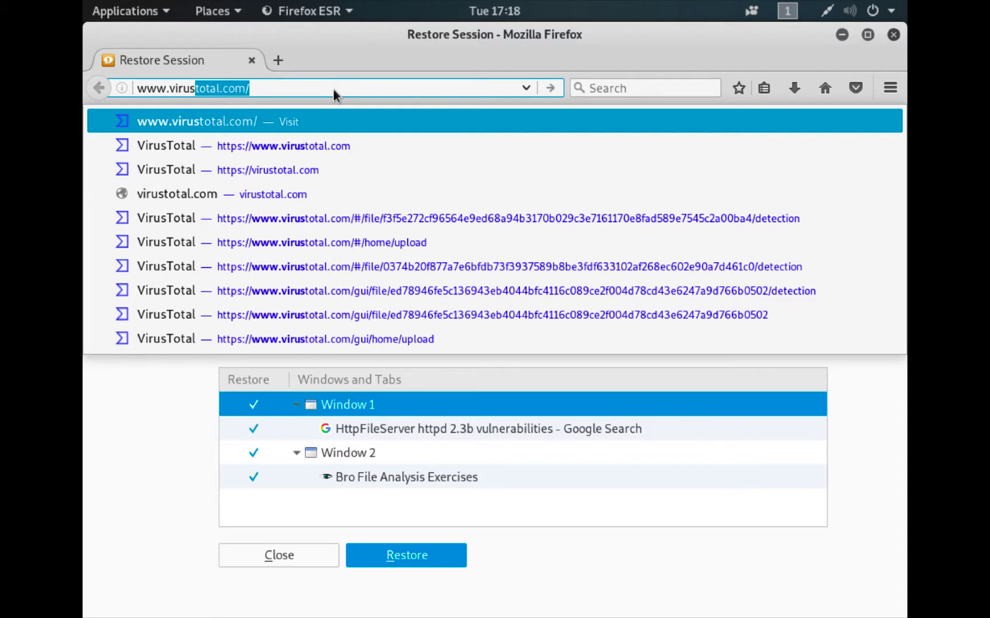
{"action": "key", "text": "Return"}
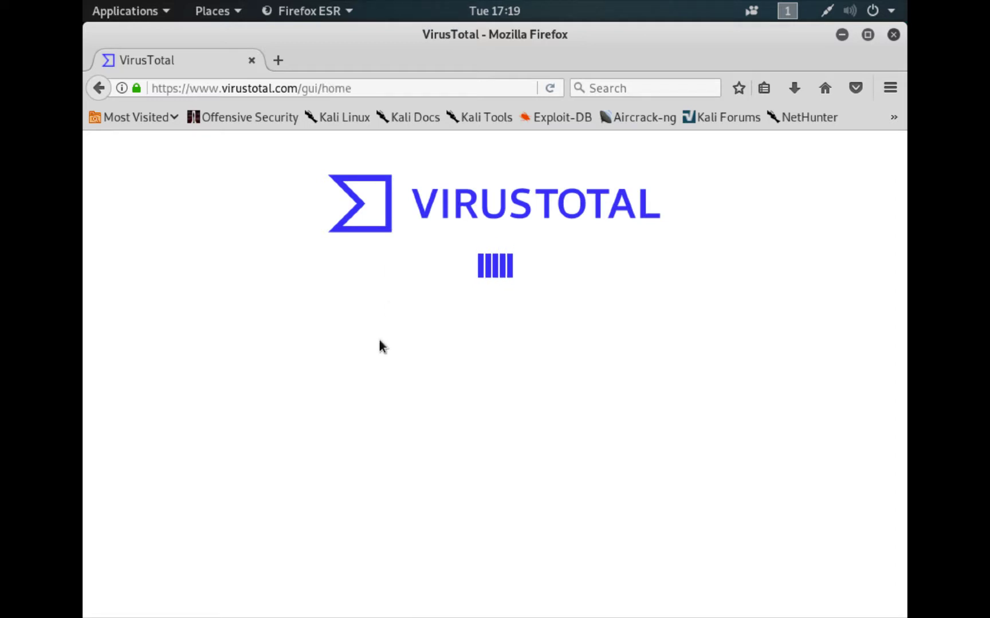
Step: Submit Exploit.jar from the inner threathuntingintro folder to VirusTotal for analysis and look over the engine detections
{"action": "left_click", "coordinate": [475, 372]}
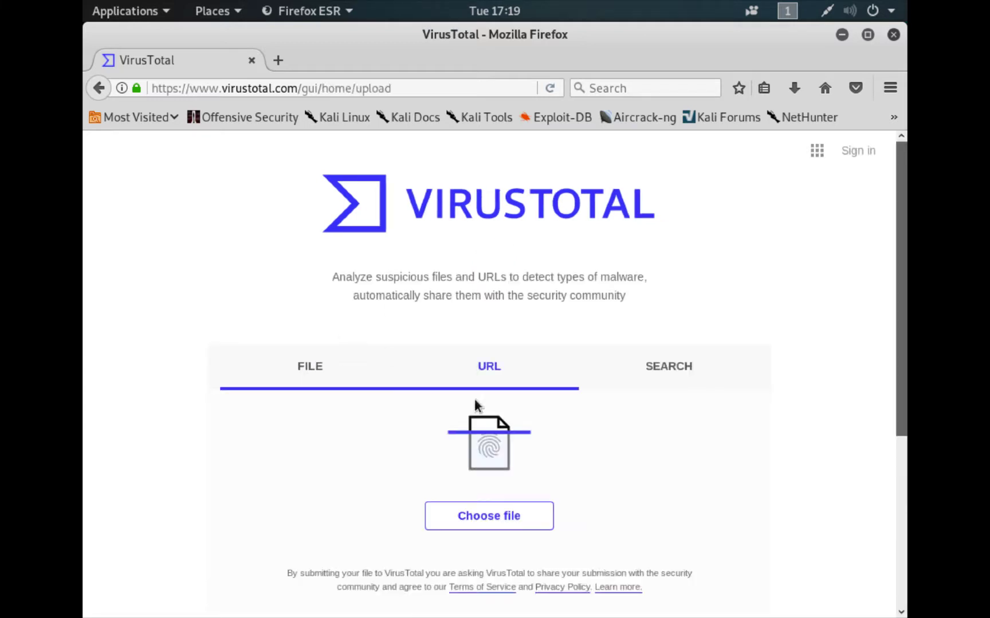
{"action": "left_click", "coordinate": [497, 513]}
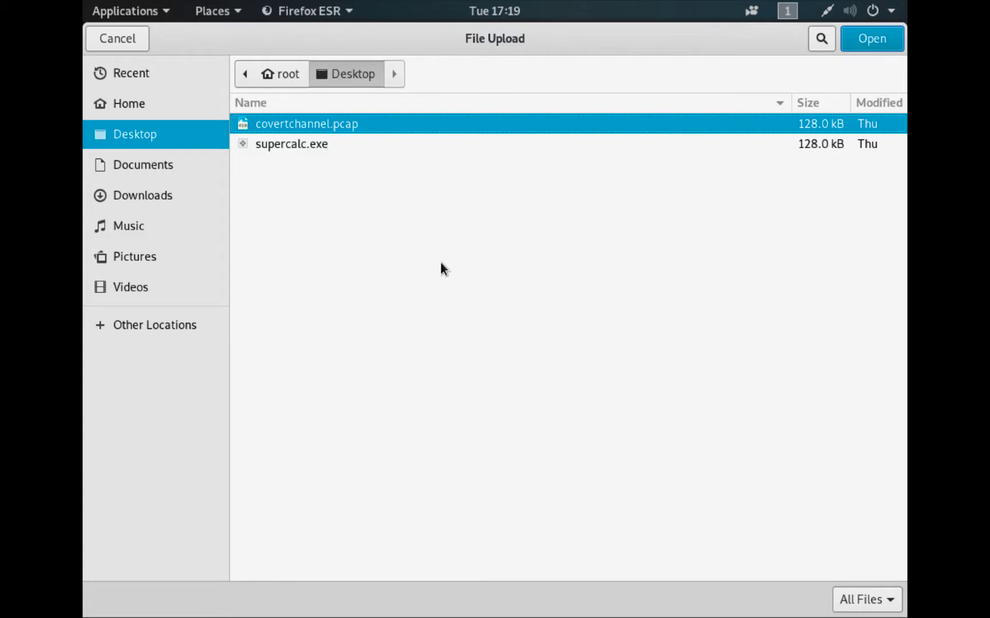
{"action": "left_click", "coordinate": [145, 108]}
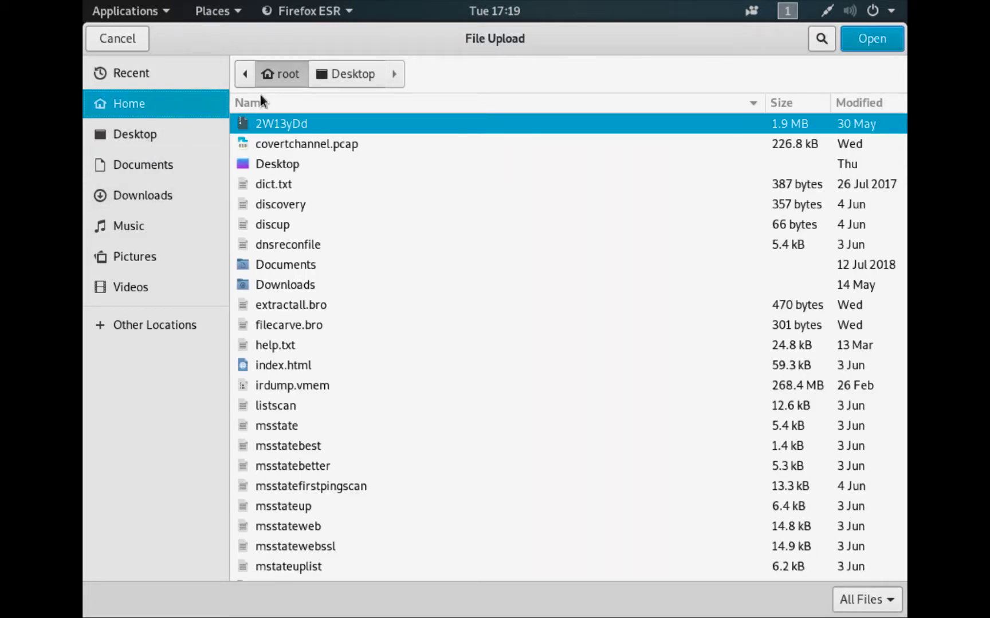
{"action": "key", "text": "Down"}
{"action": "key", "text": "Down"}
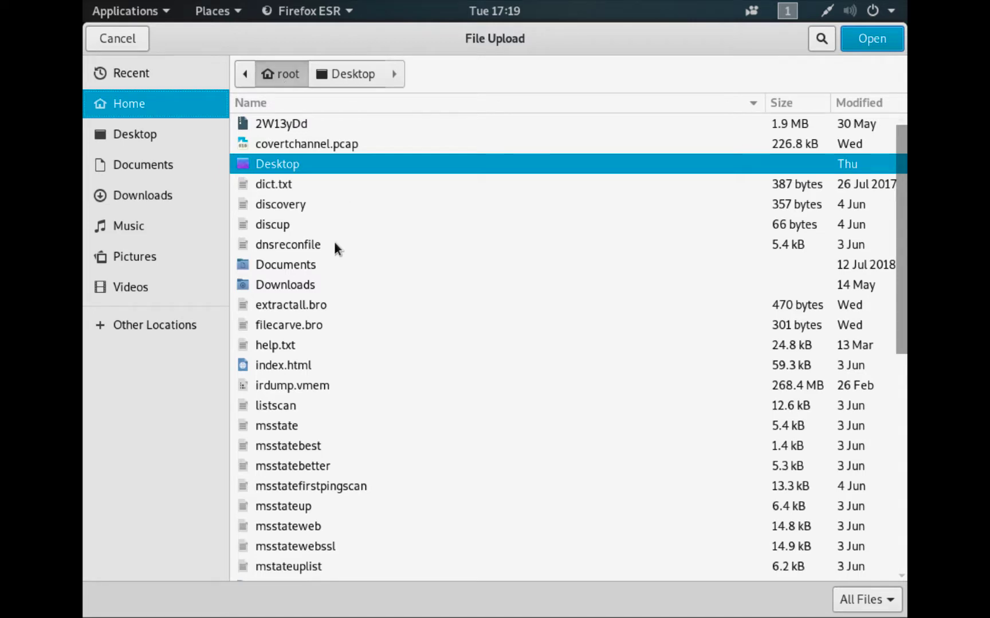
{"action": "scroll", "coordinate": [335, 243], "scroll_direction": "down", "scroll_amount": 10}
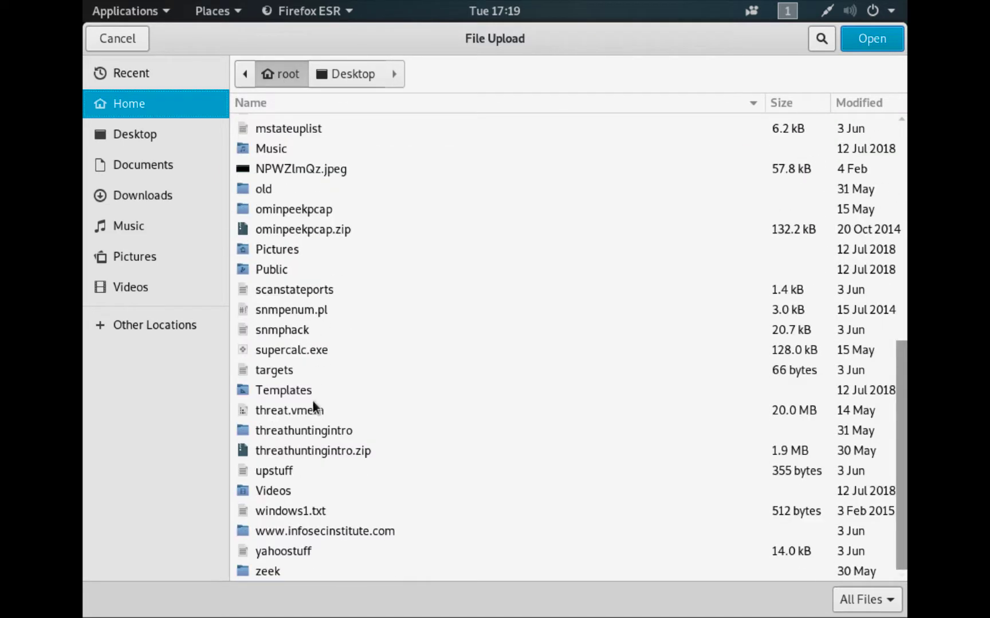
{"action": "double_click", "coordinate": [303, 430]}
{"action": "double_click", "coordinate": [318, 143]}
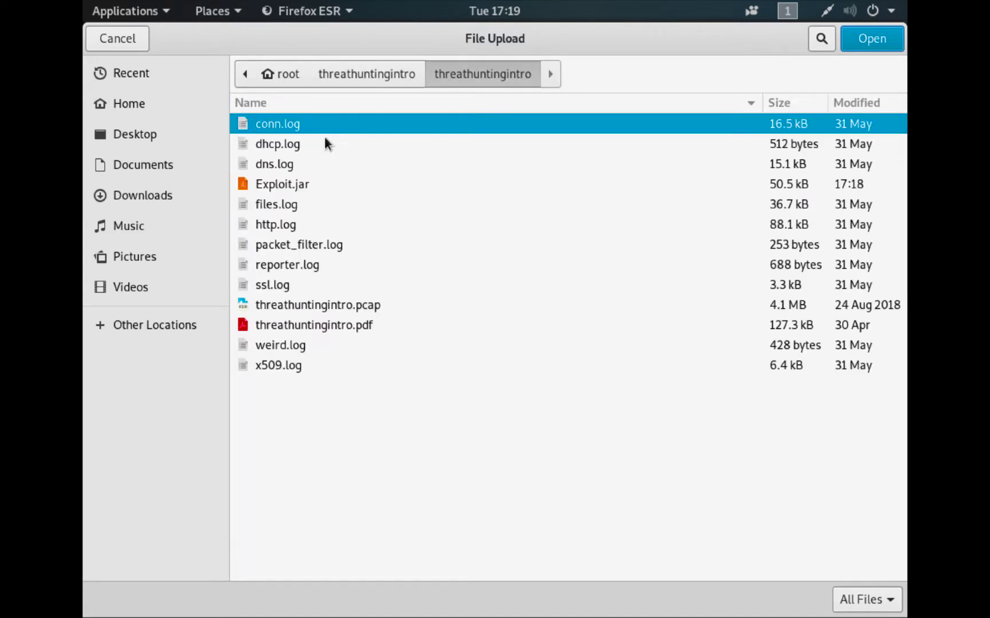
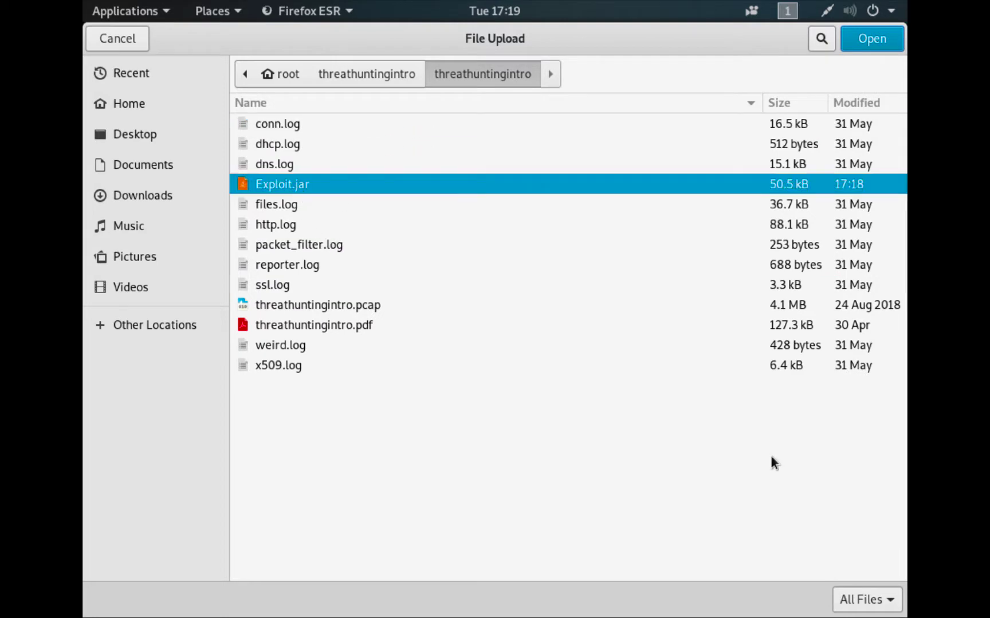
{"action": "left_click", "coordinate": [858, 37]}
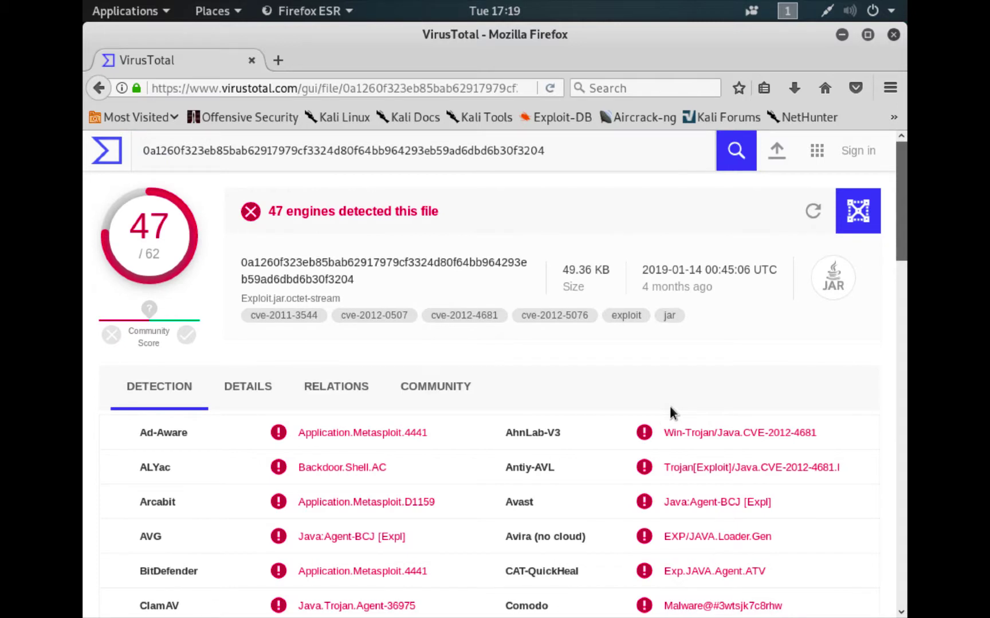
{"action": "scroll", "coordinate": [669, 405], "scroll_direction": "down", "scroll_amount": 3}
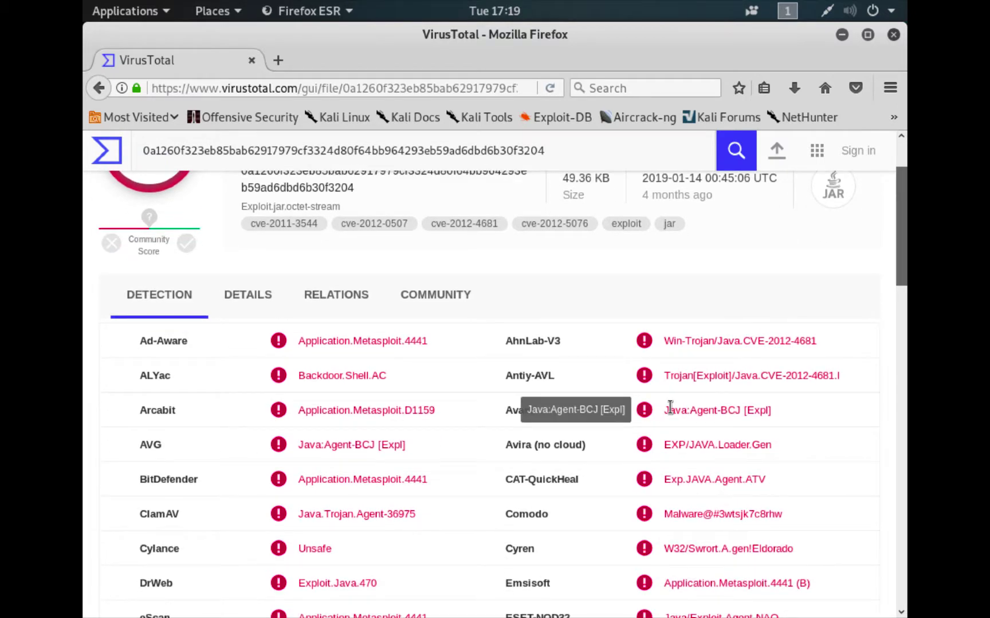
{"action": "scroll", "coordinate": [419, 291], "scroll_direction": "up", "scroll_amount": 3}
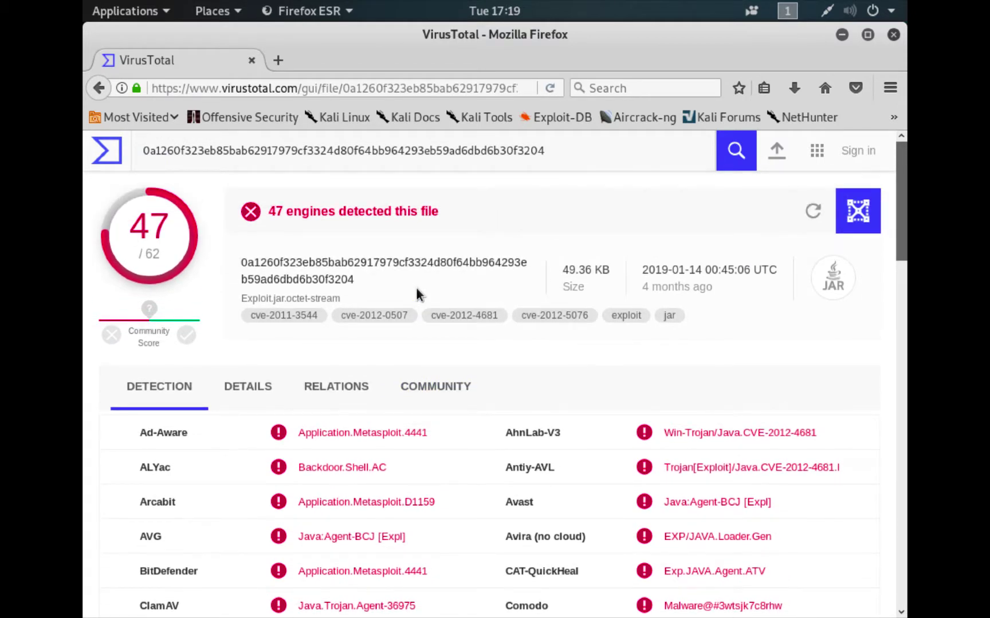
Step: Examine the detection names the antivirus engines give Exploit.jar, including the AVG and Cylance results
{"action": "scroll", "coordinate": [355, 304], "scroll_direction": "down", "scroll_amount": 4}
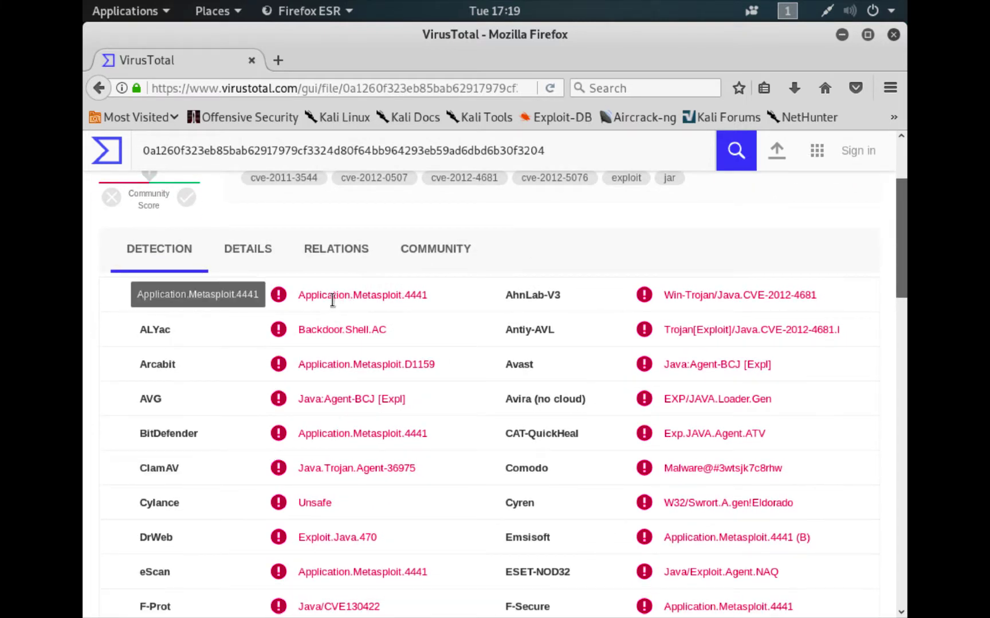
{"action": "scroll", "coordinate": [408, 352], "scroll_direction": "down", "scroll_amount": 3}
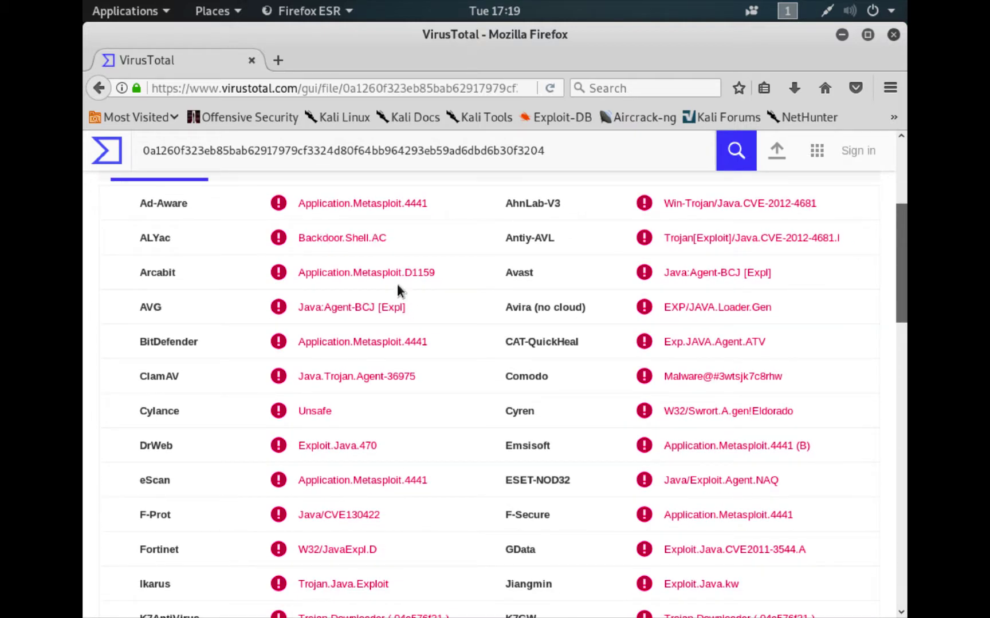
{"action": "scroll", "coordinate": [398, 281], "scroll_direction": "down", "scroll_amount": 2}
{"action": "scroll", "coordinate": [396, 276], "scroll_direction": "down", "scroll_amount": 2}
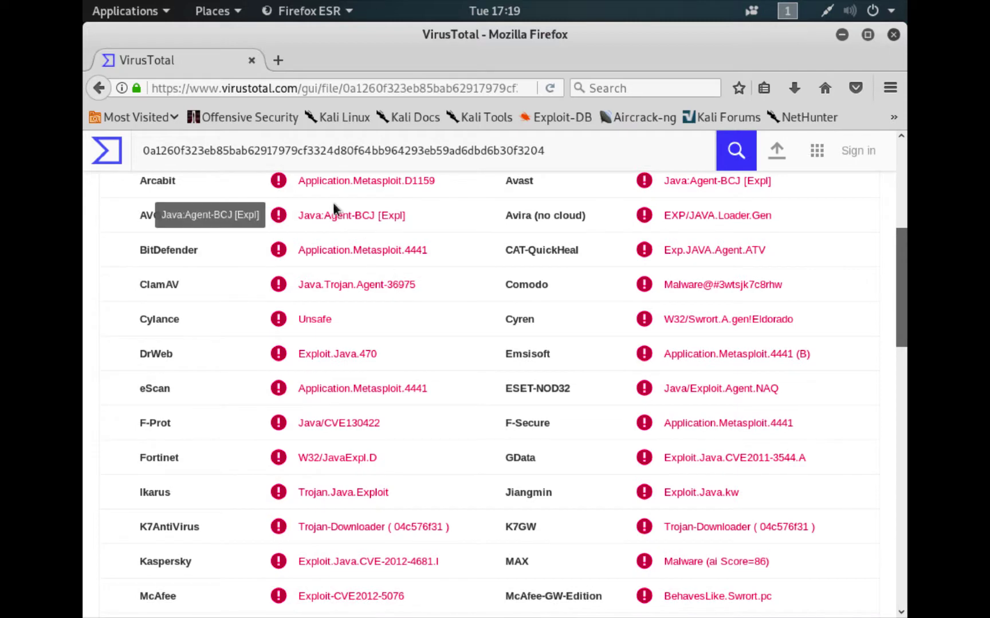
{"action": "left_click_drag", "start_coordinate": [327, 216], "coordinate": [397, 217]}
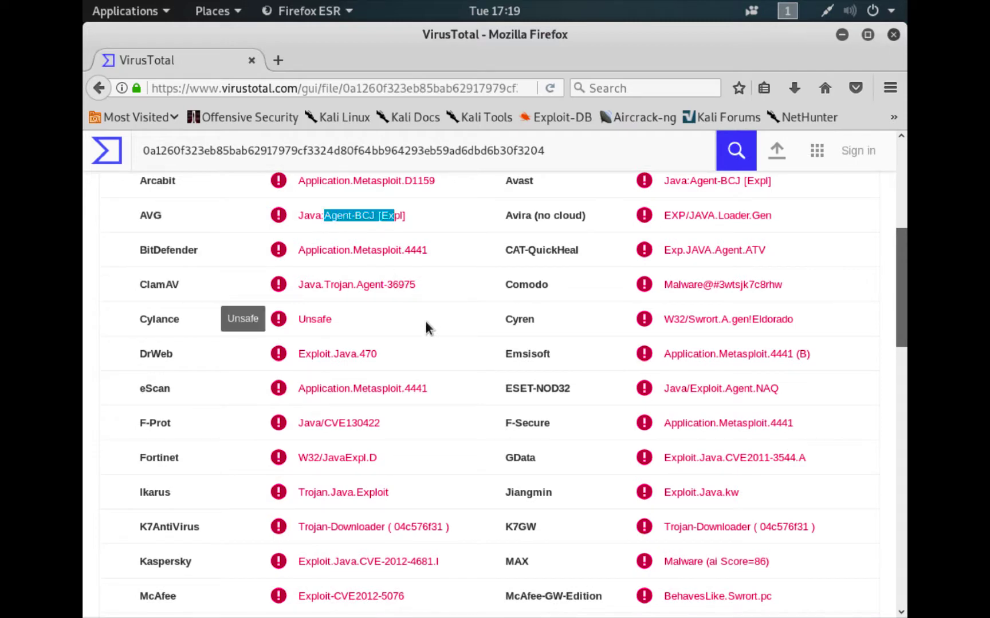
{"action": "scroll", "coordinate": [425, 319], "scroll_direction": "down", "scroll_amount": 1}
{"action": "scroll", "coordinate": [426, 321], "scroll_direction": "down", "scroll_amount": 3}
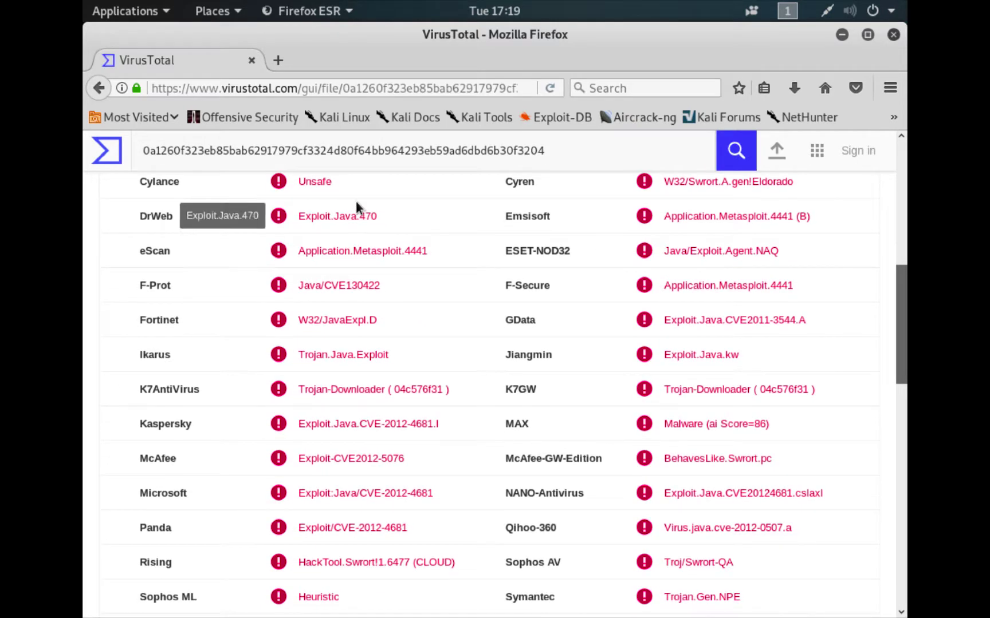
{"action": "left_click_drag", "start_coordinate": [332, 182], "coordinate": [281, 180]}
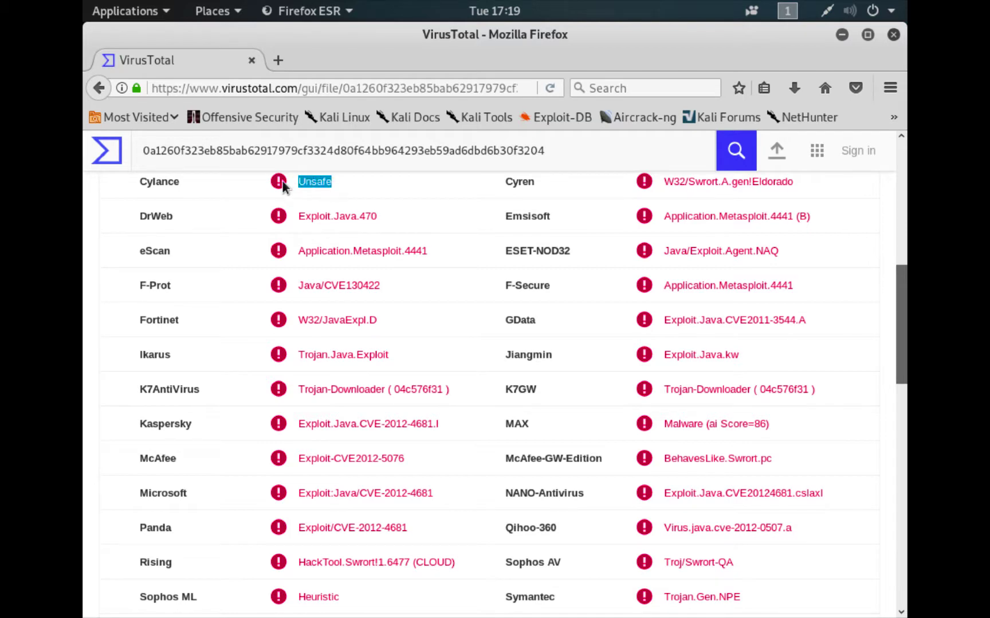
{"action": "left_click", "coordinate": [381, 343]}
{"action": "scroll", "coordinate": [382, 262], "scroll_direction": "down", "scroll_amount": 4}
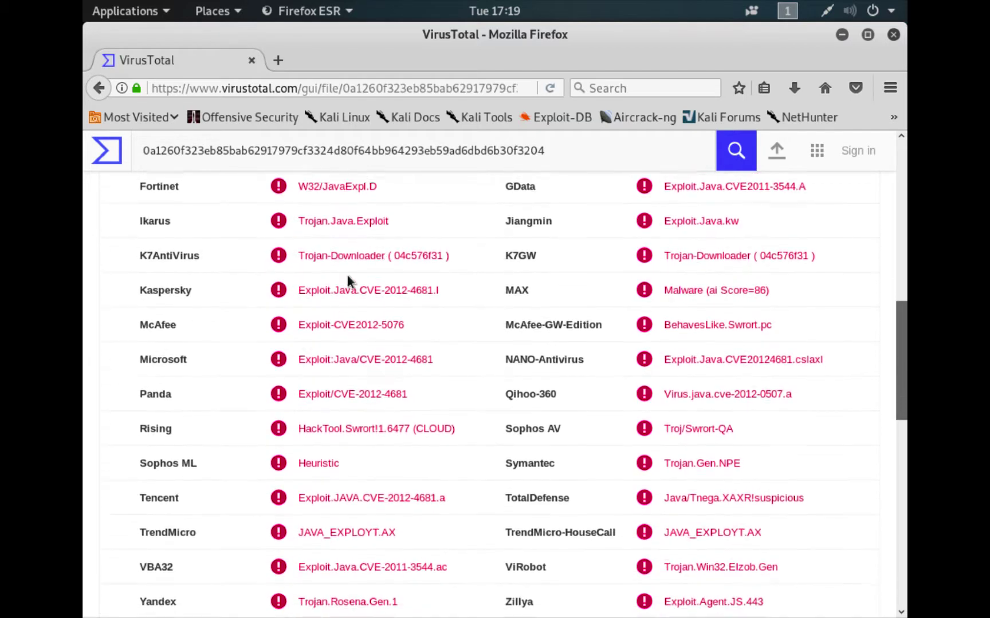
Step: Check which remaining engines leave the file undetected or cannot process it, and close Firefox to return to Wireshark
{"action": "scroll", "coordinate": [327, 305], "scroll_direction": "down", "scroll_amount": 9}
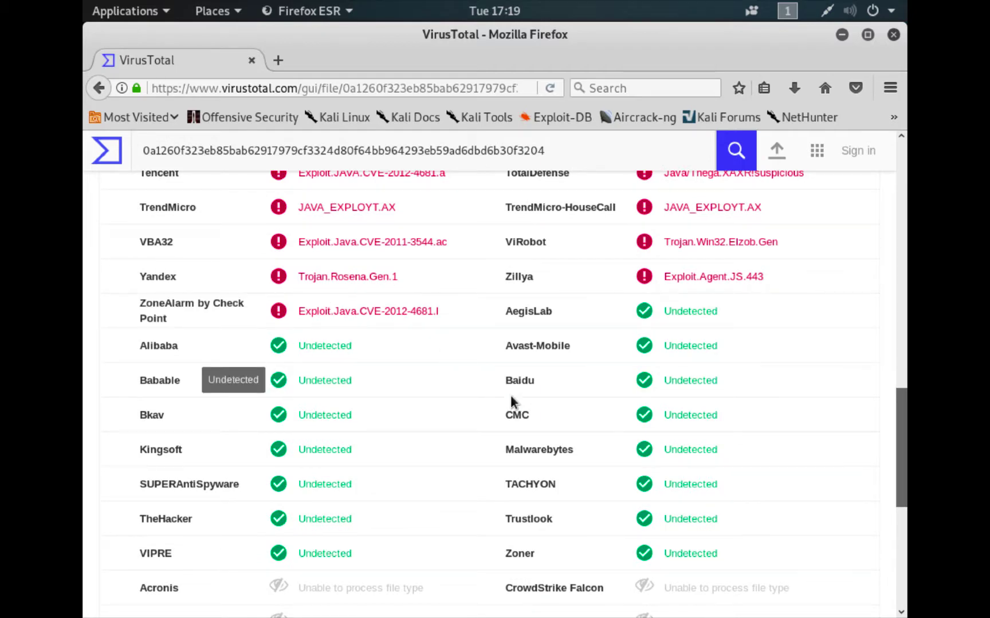
{"action": "scroll", "coordinate": [473, 496], "scroll_direction": "down", "scroll_amount": 1}
{"action": "scroll", "coordinate": [473, 498], "scroll_direction": "up", "scroll_amount": 2}
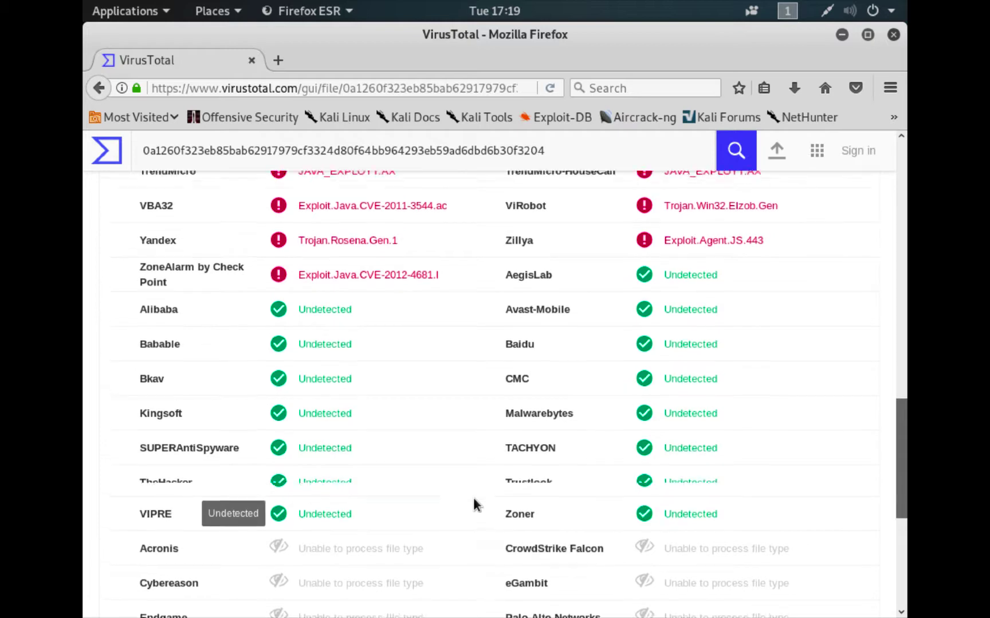
{"action": "scroll", "coordinate": [473, 498], "scroll_direction": "down", "scroll_amount": 5}
{"action": "scroll", "coordinate": [473, 498], "scroll_direction": "up", "scroll_amount": 4}
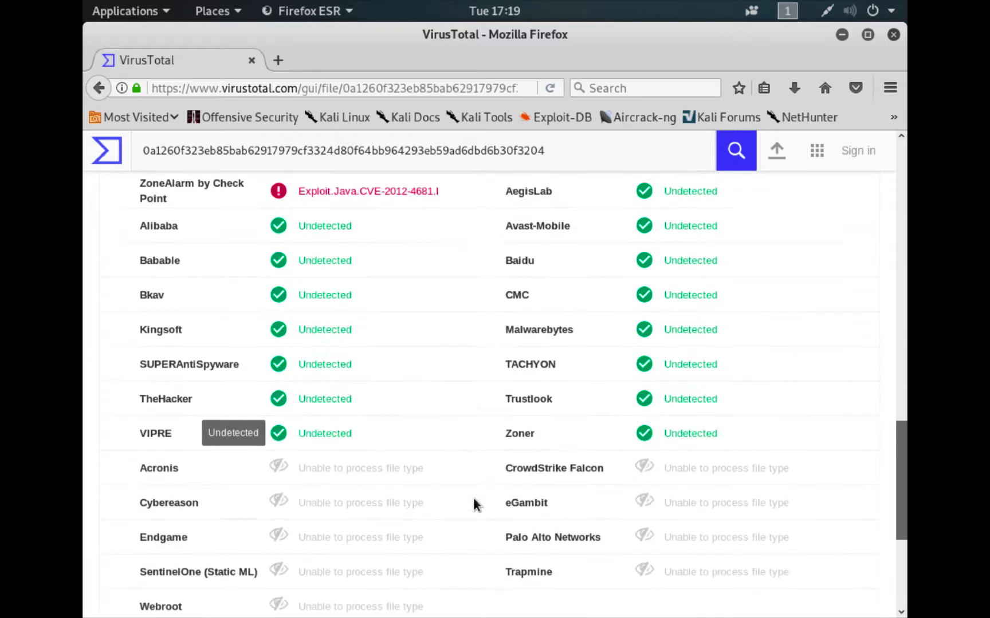
{"action": "scroll", "coordinate": [474, 498], "scroll_direction": "up", "scroll_amount": 3}
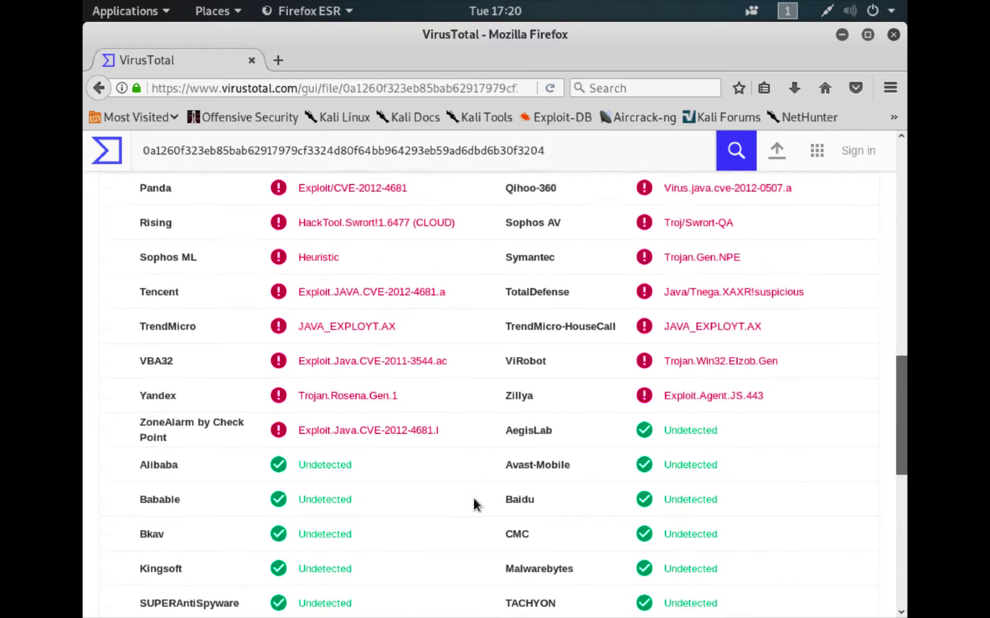
{"action": "scroll", "coordinate": [474, 498], "scroll_direction": "up", "scroll_amount": 7}
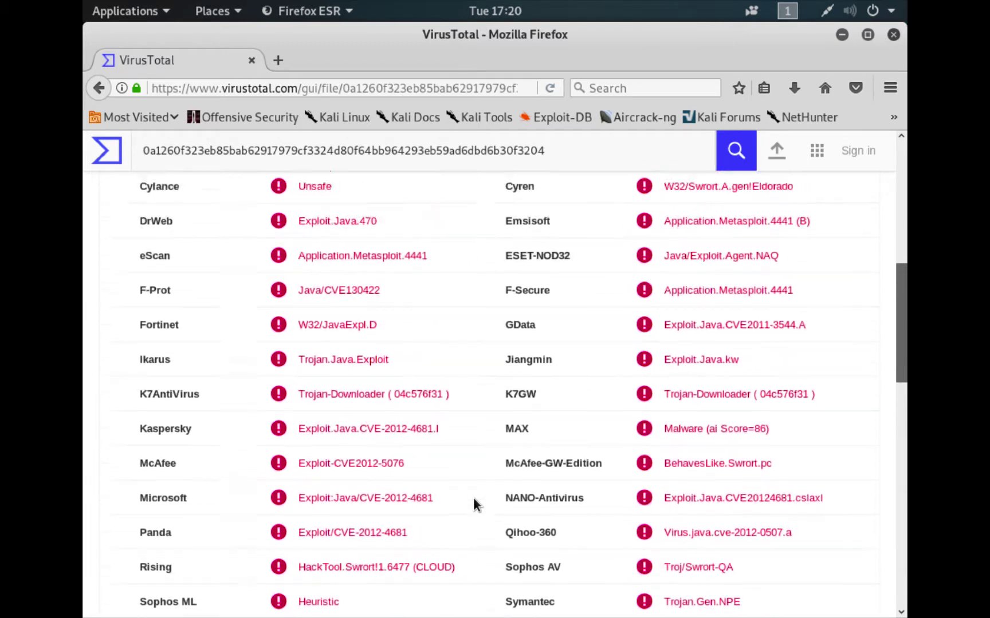
{"action": "scroll", "coordinate": [473, 502], "scroll_direction": "up", "scroll_amount": 6}
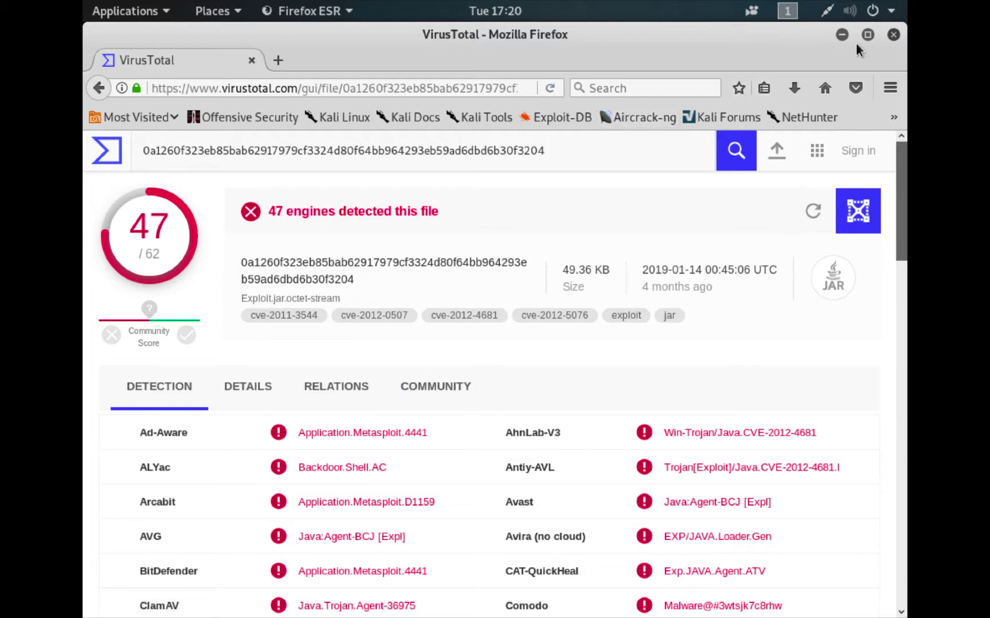
{"action": "left_click", "coordinate": [894, 35]}
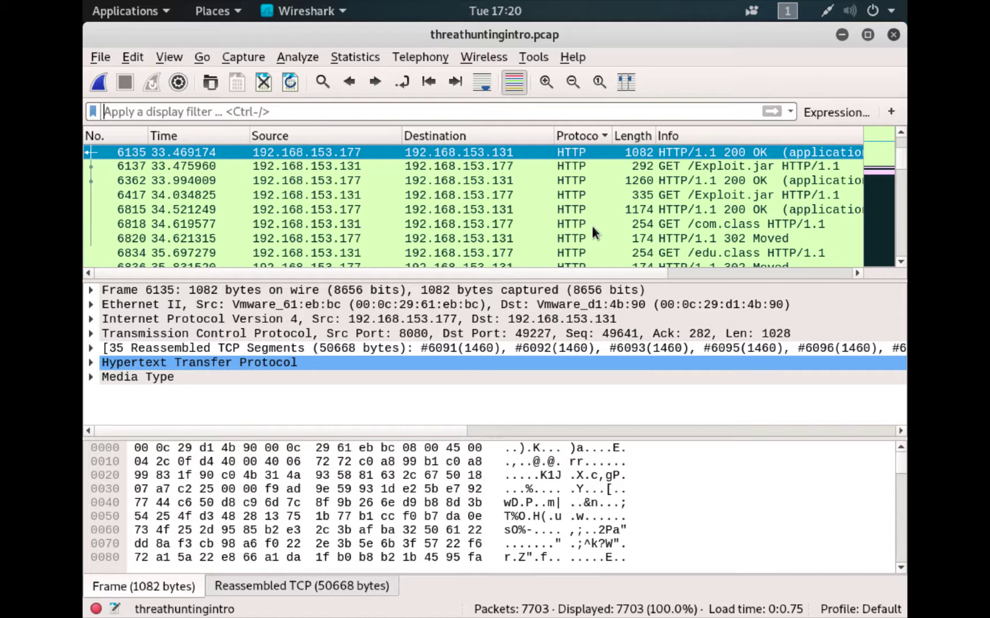
Step: Apply the recent display filter ip.addr==192.168.153.131 && ip.addr == 192.168.153.177 && tcp.port ==443 to the capture
{"action": "left_click_drag", "start_coordinate": [902, 154], "coordinate": [894, 187]}
{"action": "left_click", "coordinate": [790, 112]}
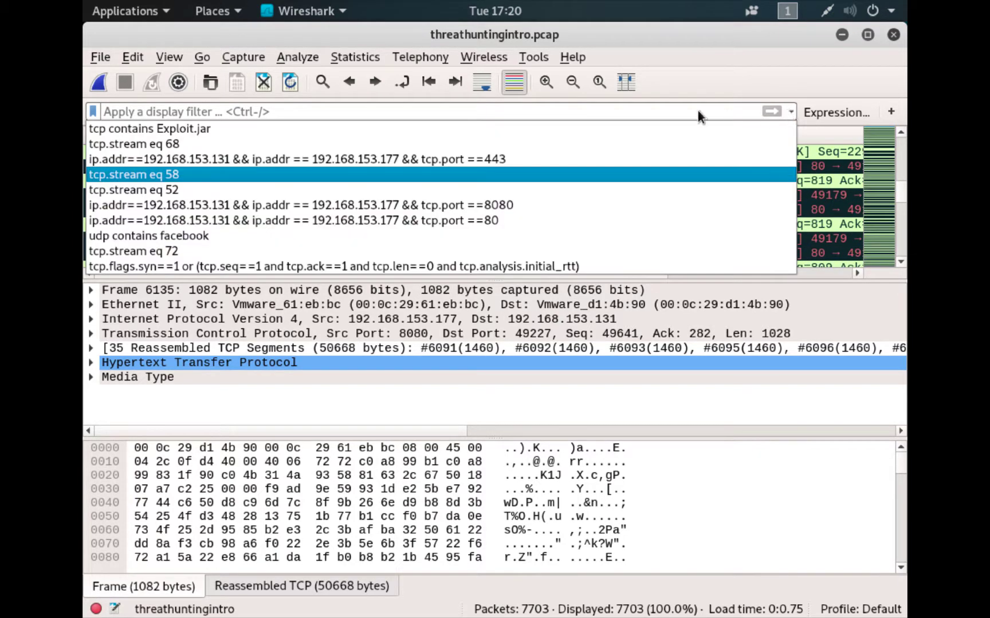
{"action": "left_click", "coordinate": [698, 111]}
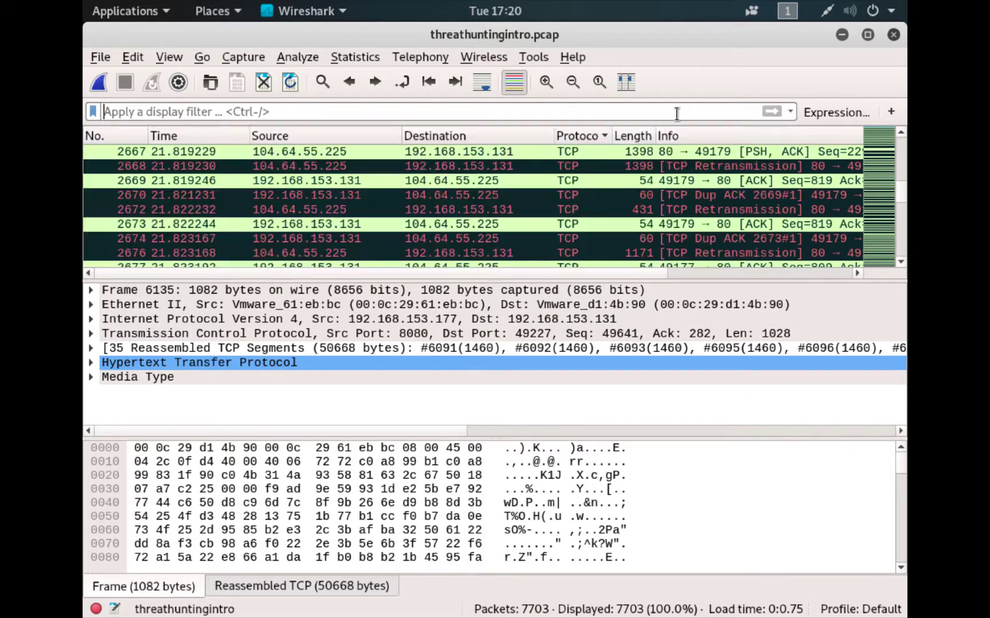
{"action": "left_click", "coordinate": [789, 113]}
{"action": "left_click", "coordinate": [701, 159]}
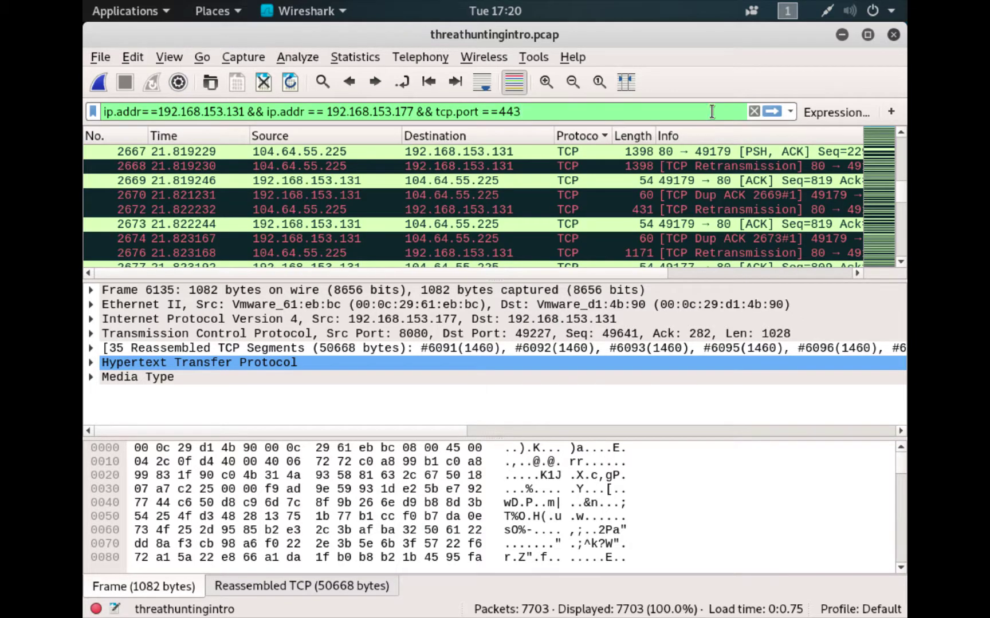
{"action": "left_click", "coordinate": [778, 110]}
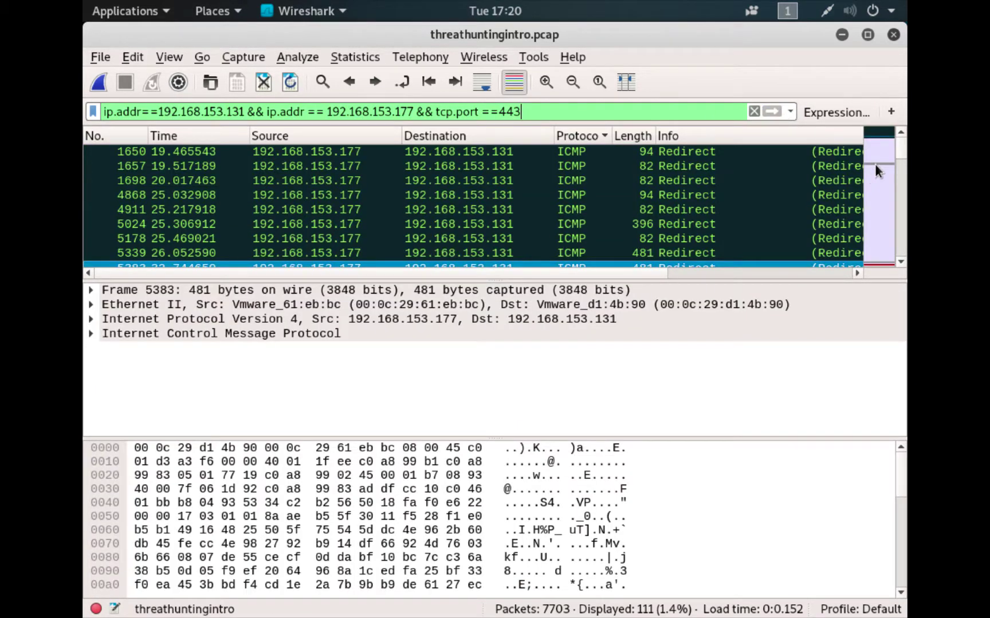
Step: Inspect the SYN, SYN-ACK and ACK packets 7012 to 7014 that open the connection between ports 49241 and 443
{"action": "left_click_drag", "start_coordinate": [902, 154], "coordinate": [893, 181]}
{"action": "left_click", "coordinate": [745, 187]}
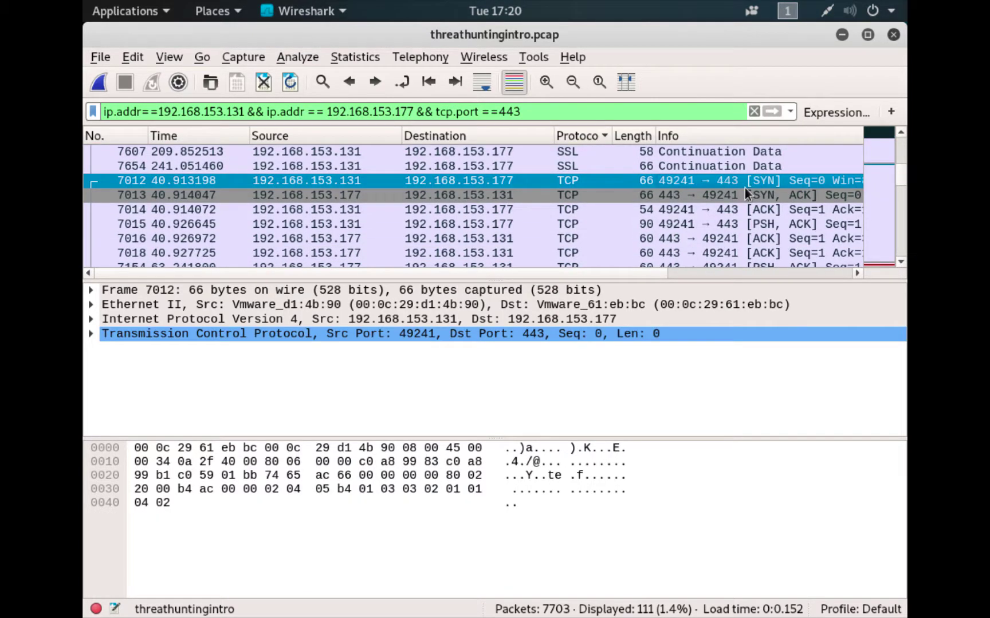
{"action": "left_click", "coordinate": [721, 209]}
{"action": "left_click", "coordinate": [721, 193]}
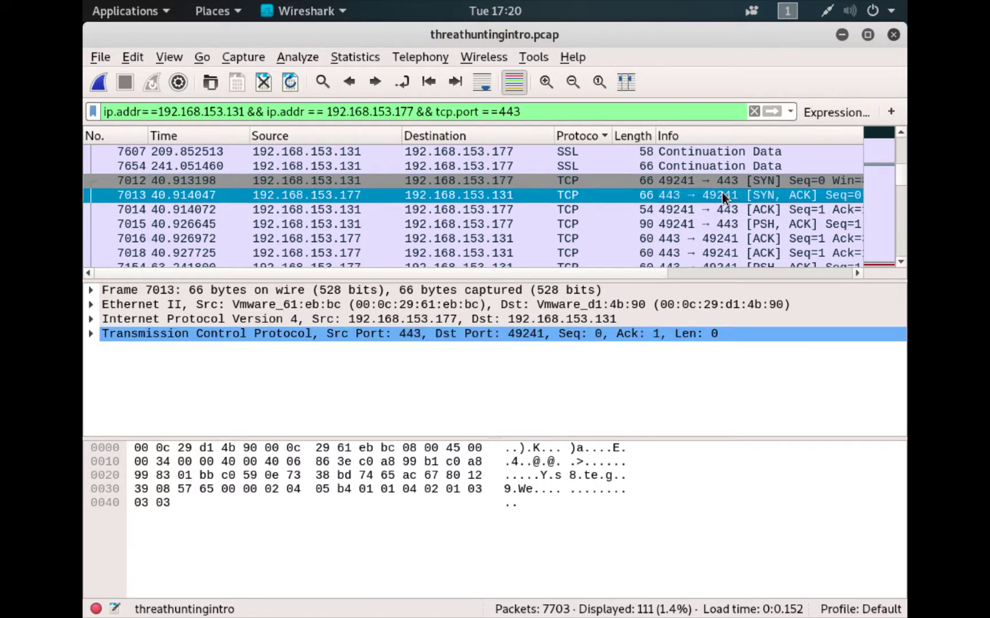
{"action": "left_click", "coordinate": [716, 181]}
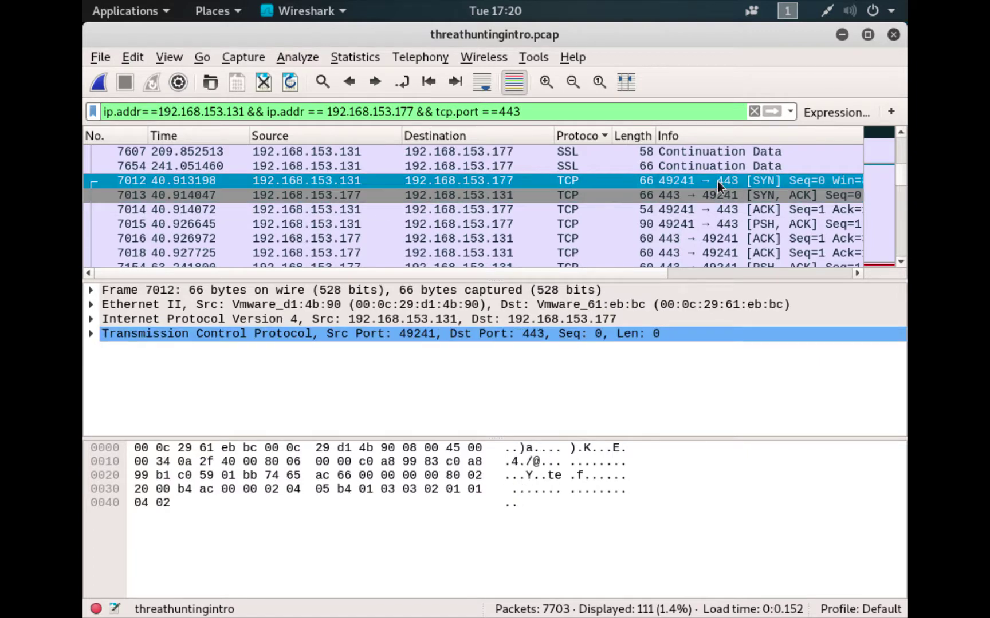
{"action": "left_click", "coordinate": [675, 197]}
{"action": "left_click", "coordinate": [673, 205]}
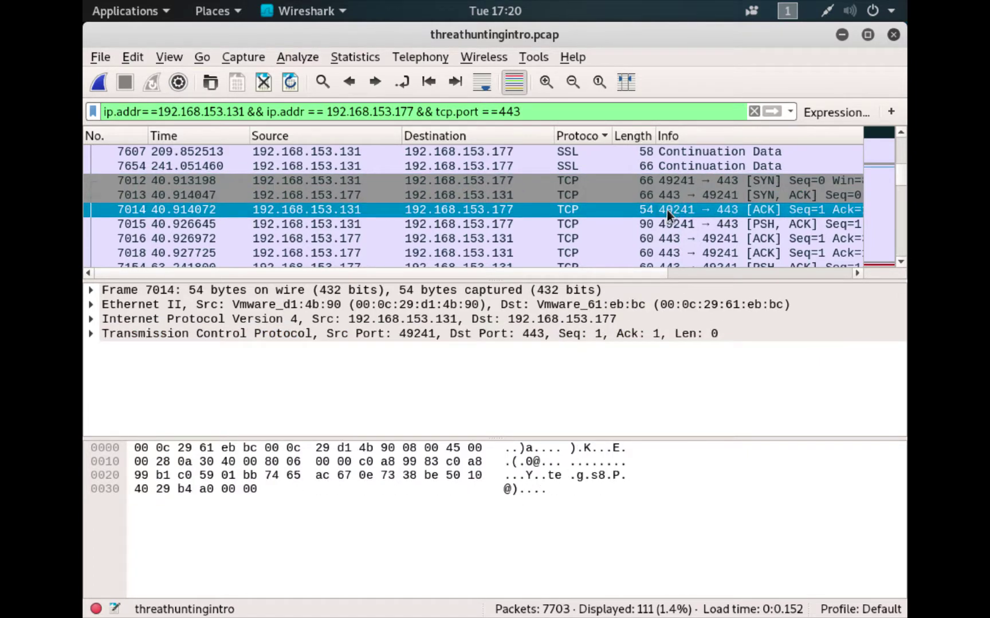
Step: Follow the TCP stream of packet 7014, read its conversation through to the end, and close the stream window
{"action": "right_click", "coordinate": [666, 211]}
{"action": "mouse_move", "coordinate": [705, 467]}
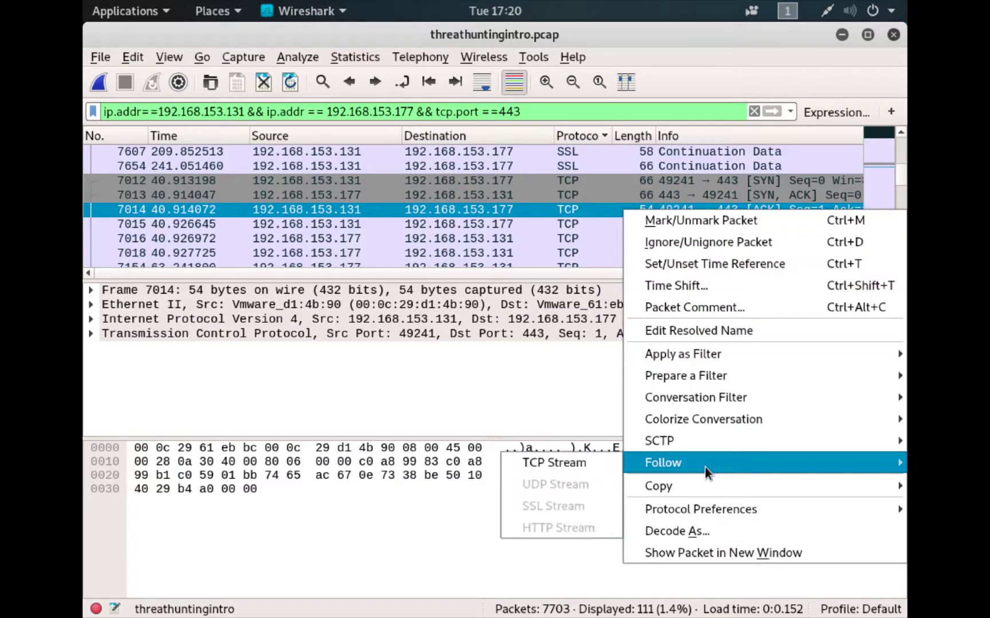
{"action": "left_click", "coordinate": [595, 464]}
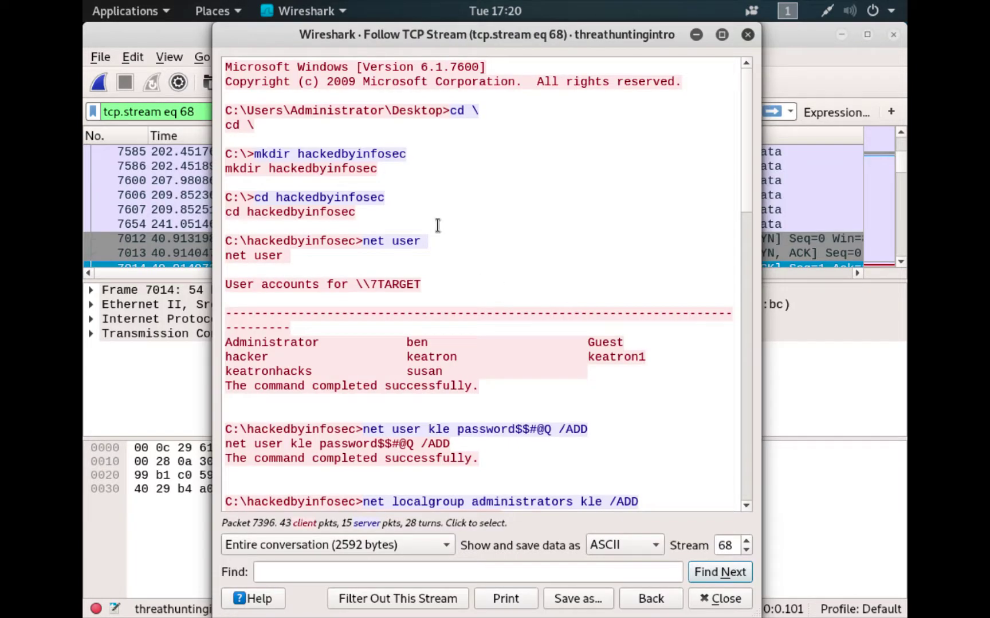
{"action": "scroll", "coordinate": [435, 224], "scroll_direction": "down", "scroll_amount": 20}
{"action": "scroll", "coordinate": [420, 222], "scroll_direction": "up", "scroll_amount": 4}
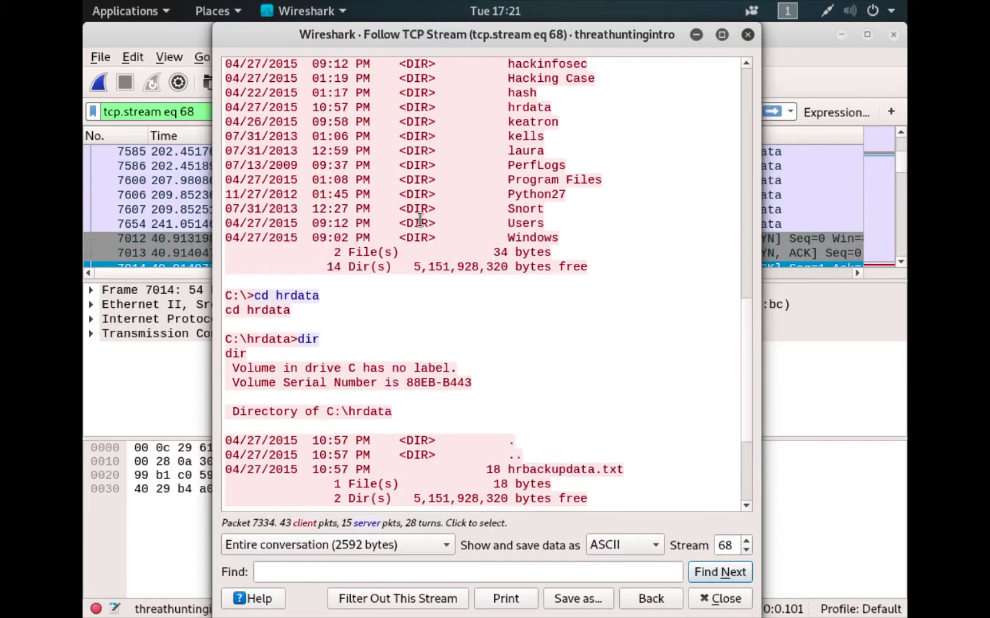
{"action": "scroll", "coordinate": [419, 220], "scroll_direction": "down", "scroll_amount": 4}
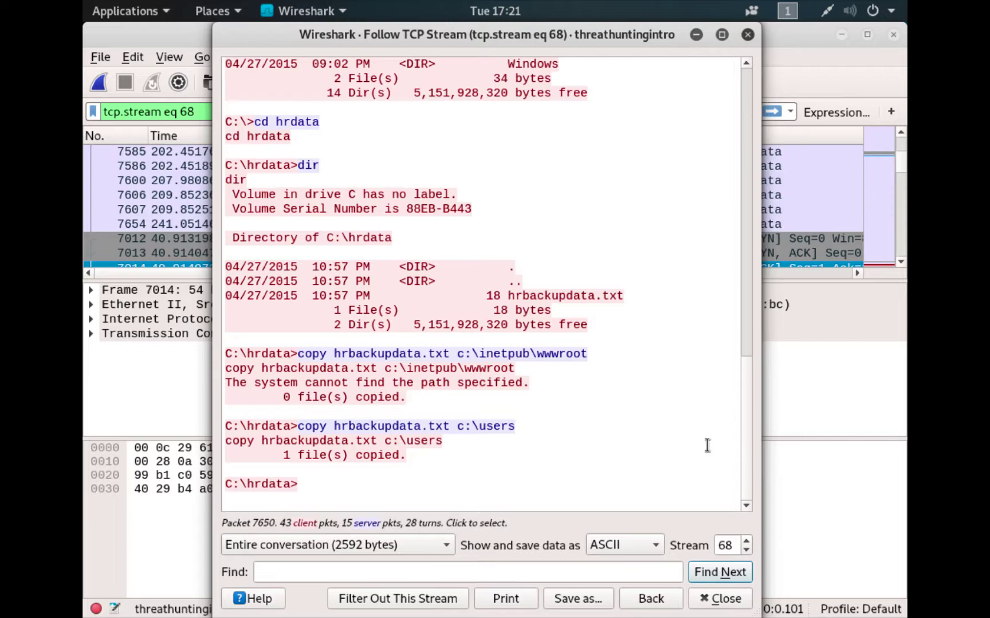
{"action": "left_click", "coordinate": [709, 606]}
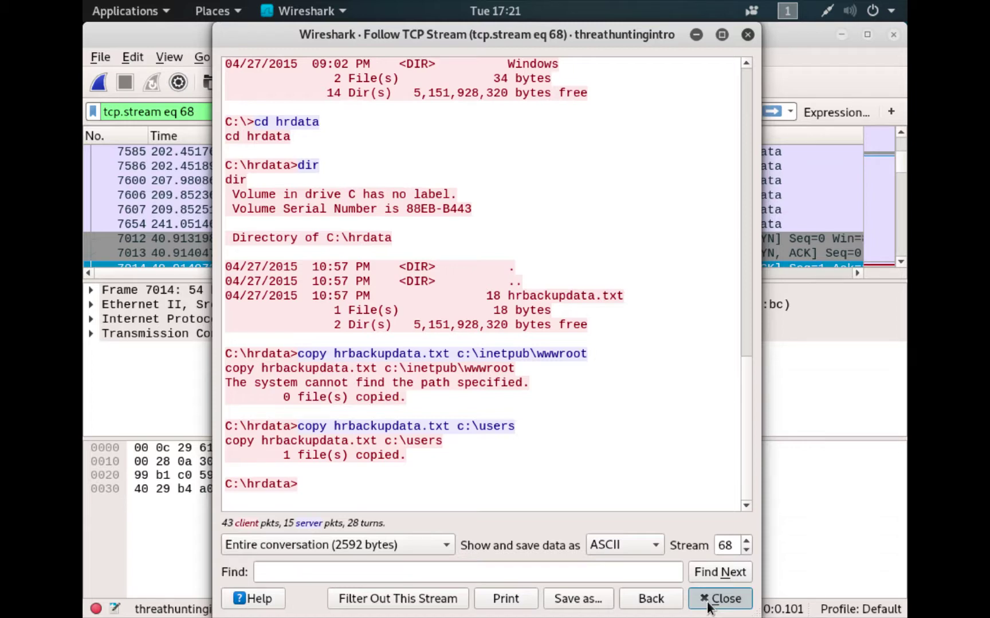
{"action": "left_click", "coordinate": [719, 599]}
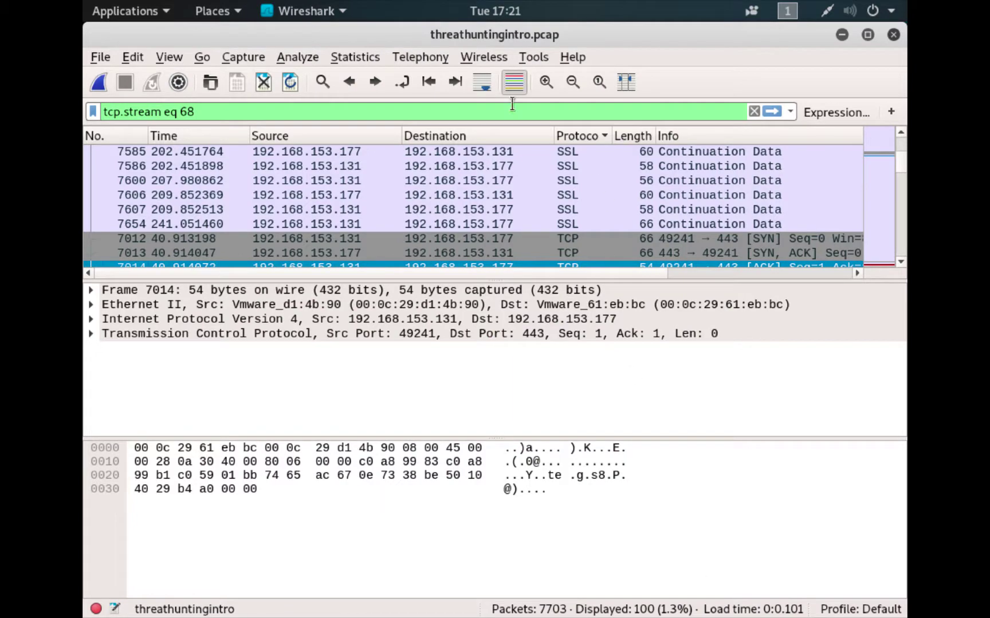